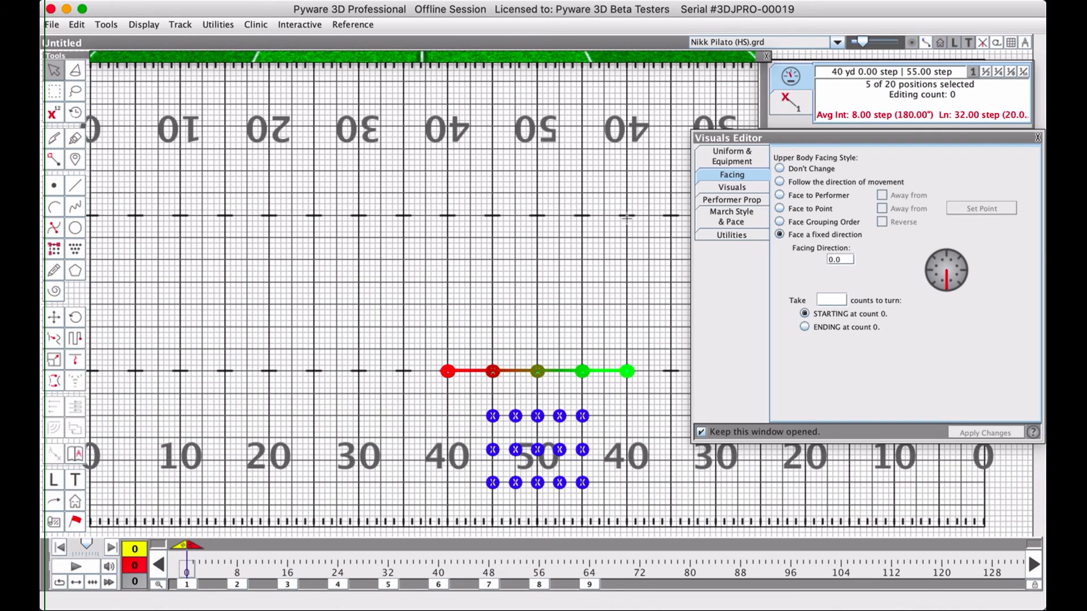
- Apply a fixed facing direction of 0.0 to all 20 performers and check them in the 3D view
left_click(552, 348)
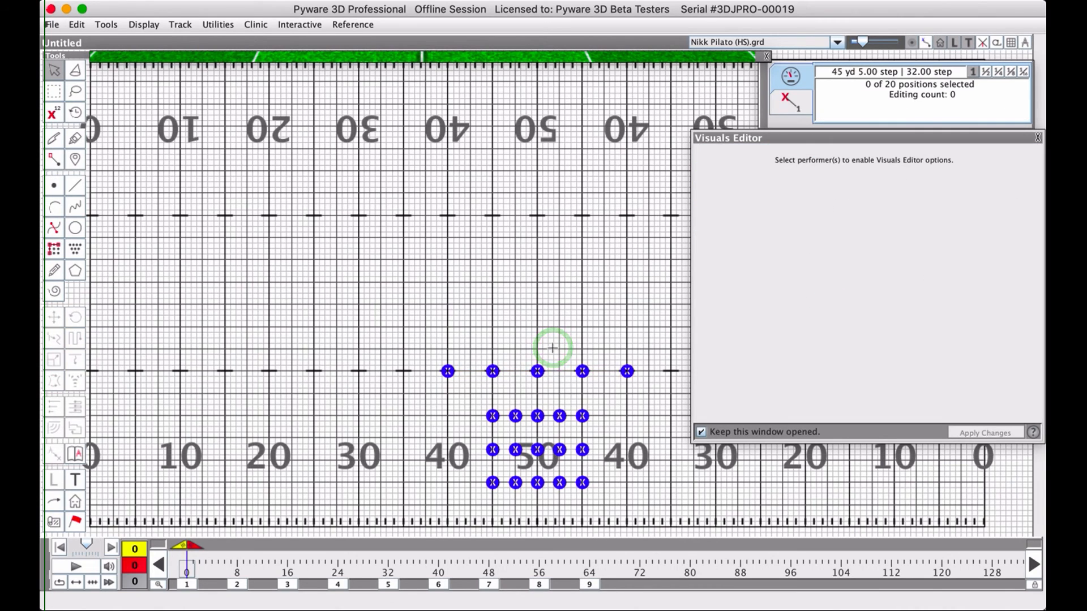
left_click_drag(410, 351, 617, 512)
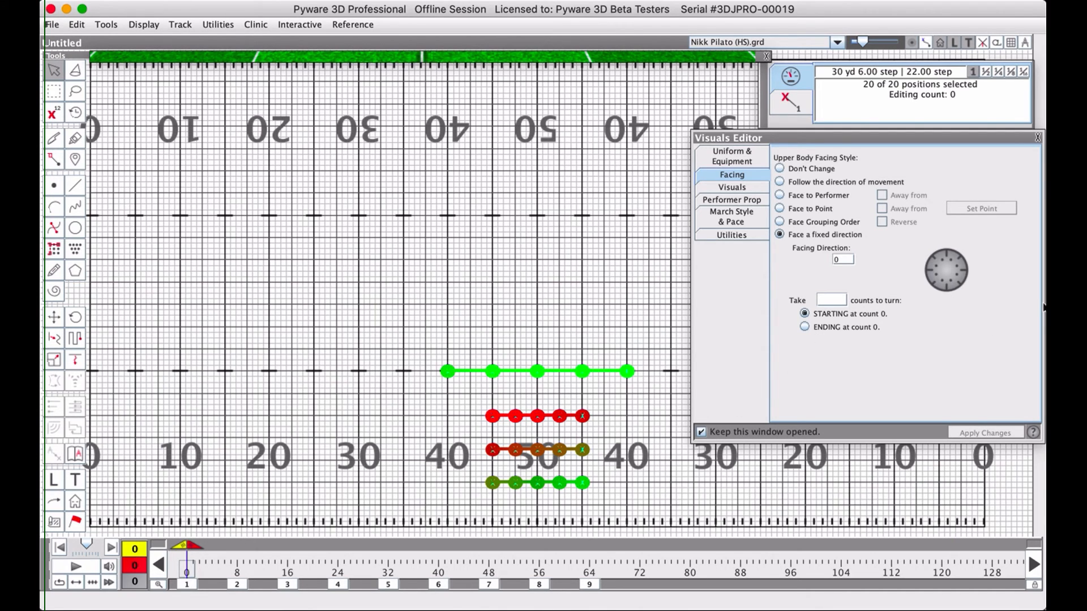
left_click(944, 282)
left_click(478, 371)
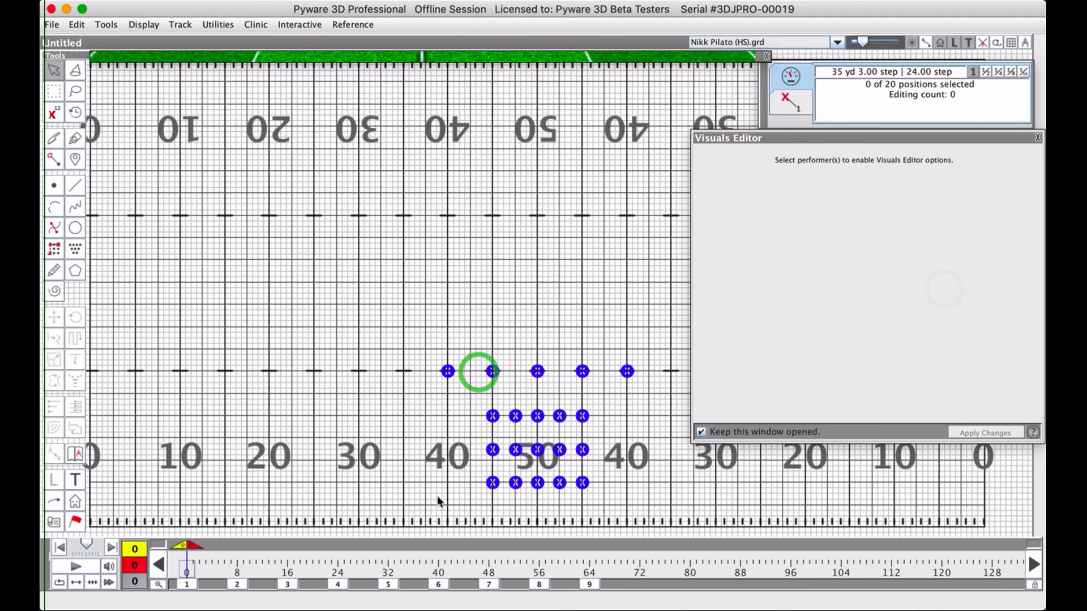
left_click(479, 381)
left_click(472, 355)
left_click_drag(472, 355, 602, 498)
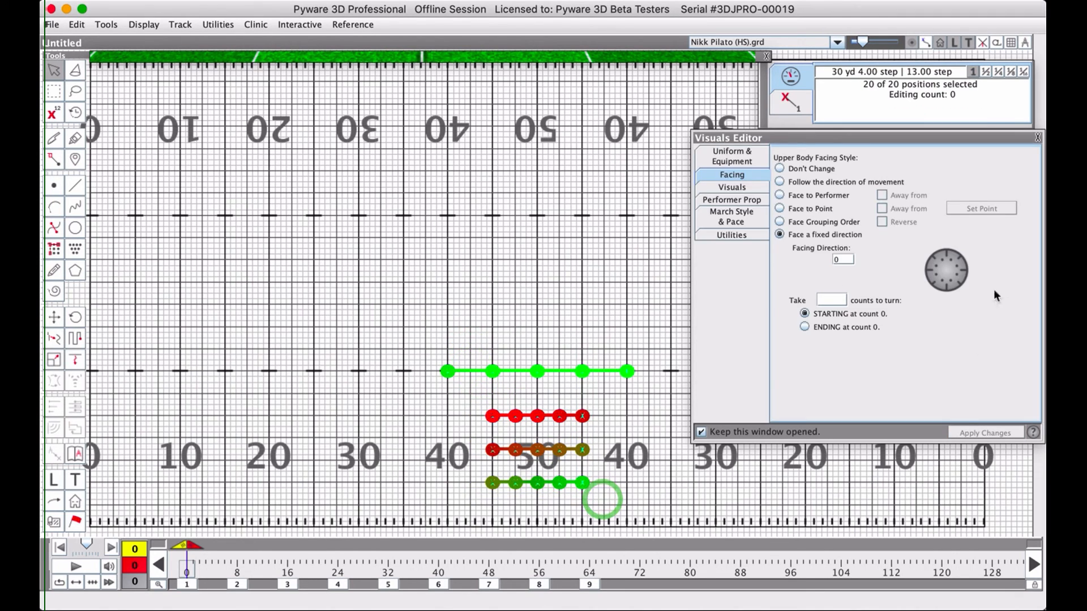
left_click(946, 284)
left_click(978, 433)
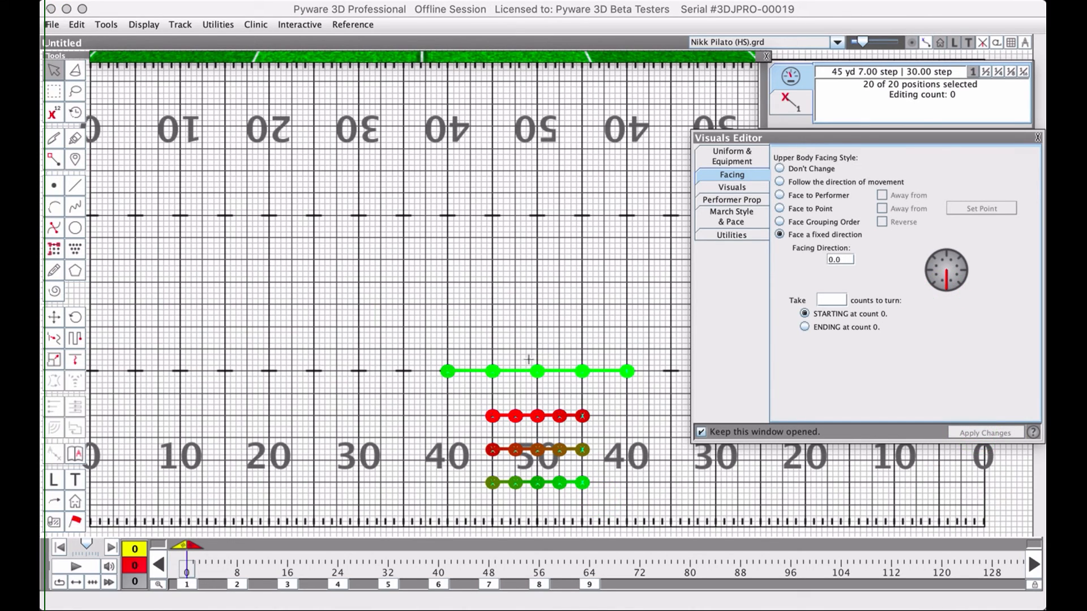
left_click(506, 61)
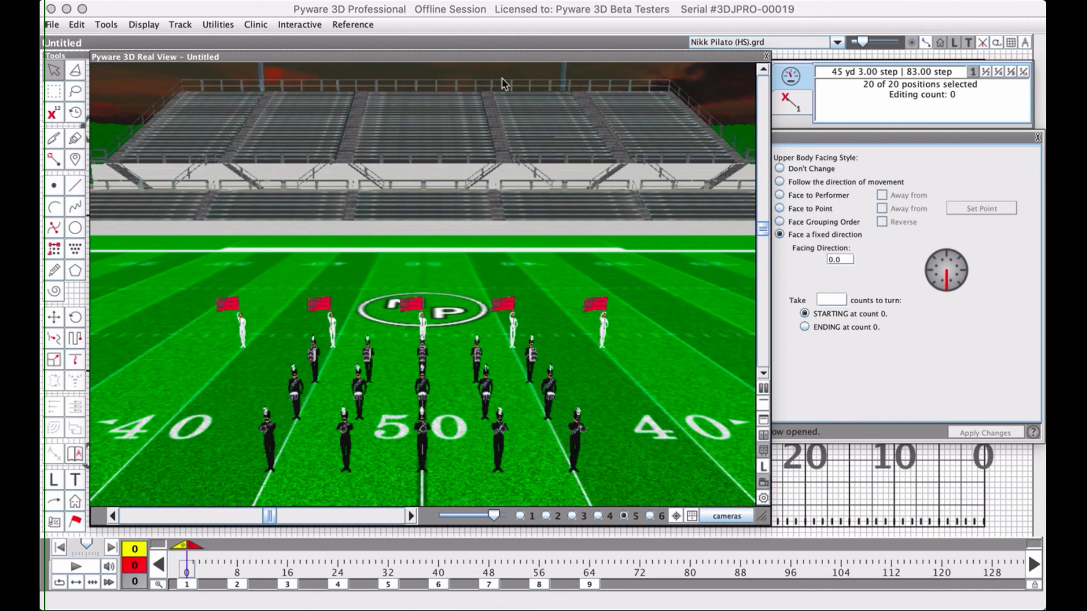
double_click(487, 56)
- Apply a fixed facing direction of 270.0 to the bass drum row directly in front of the flags and show it in 3D
left_click(473, 338)
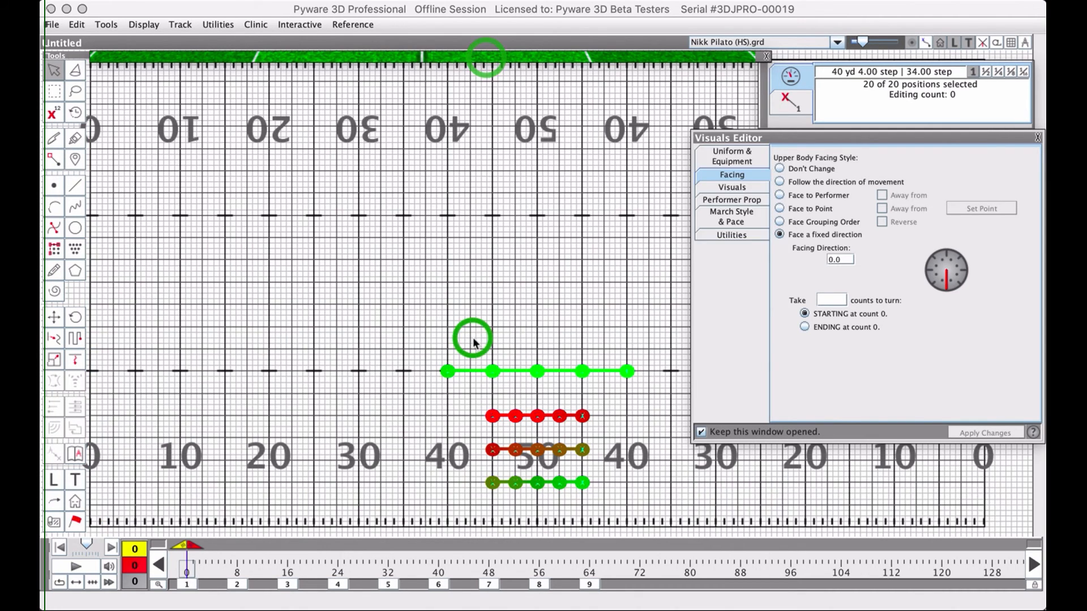
left_click_drag(473, 399, 602, 424)
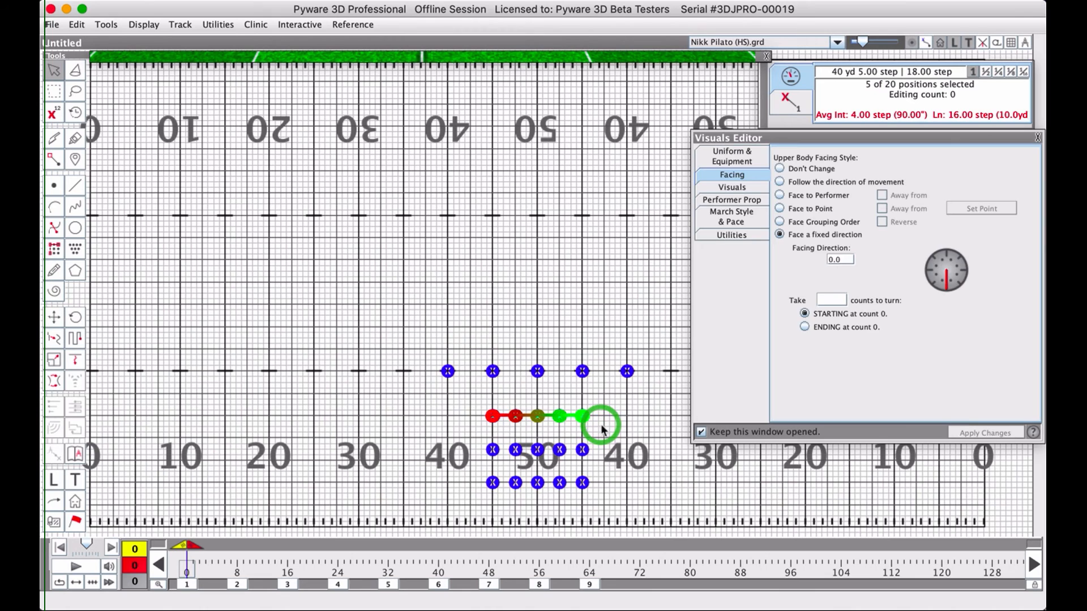
left_click(743, 138)
left_click(732, 173)
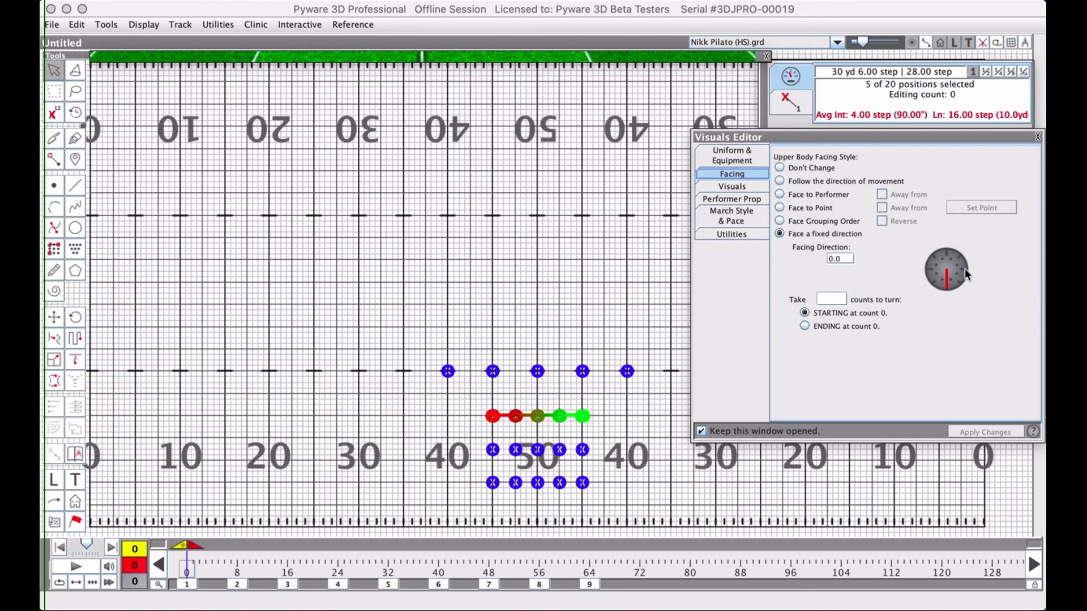
left_click(932, 270)
left_click(986, 434)
left_click(438, 55)
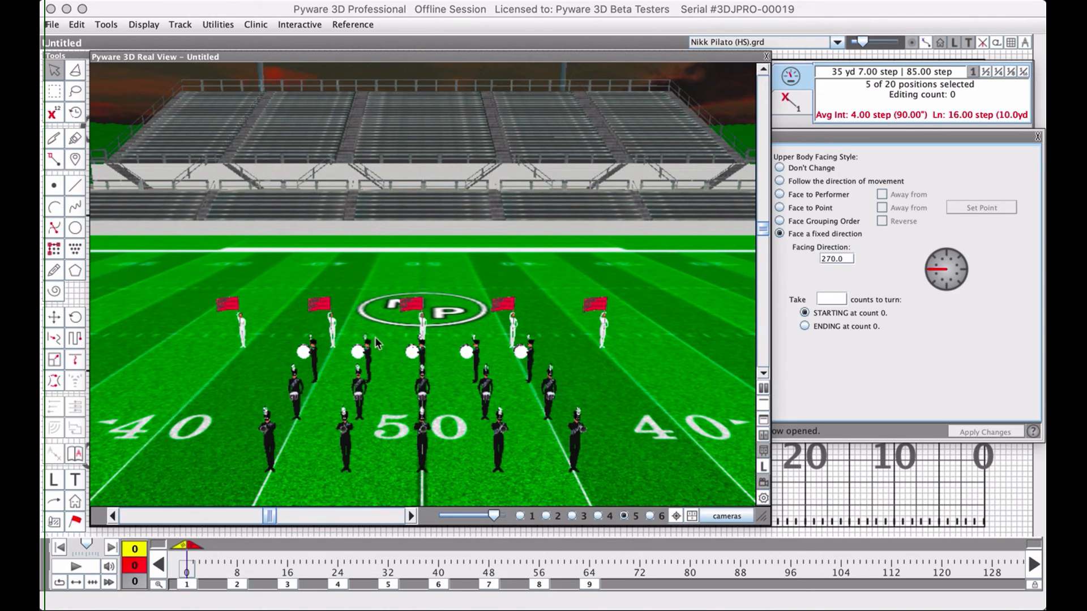
- Try facing directions of 90.0 and 45.0 on the bass drum row, and restore its 270.0 facing
left_click(964, 269)
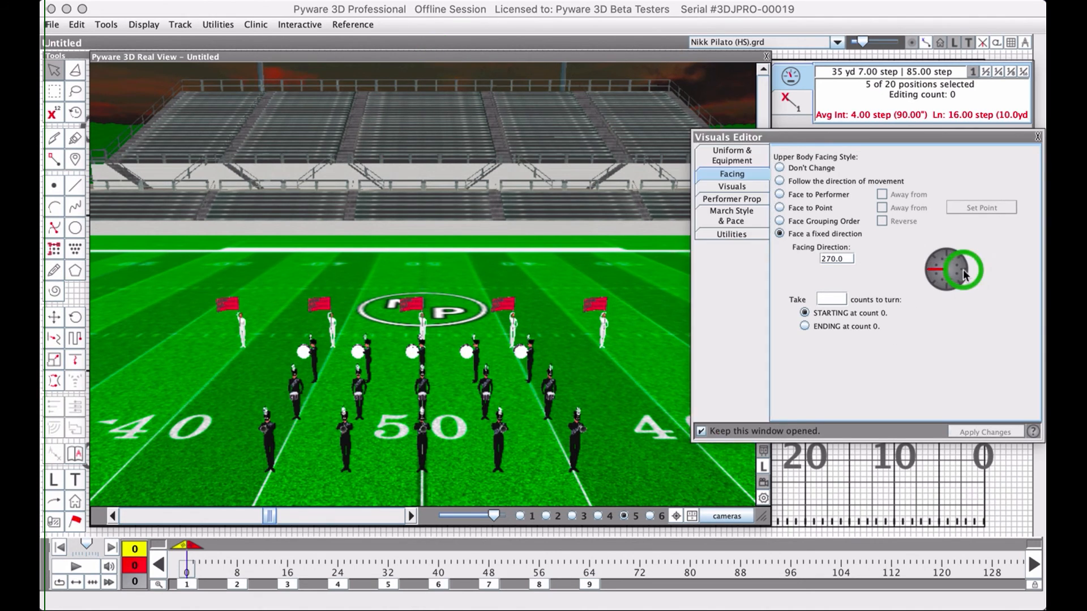
left_click(988, 434)
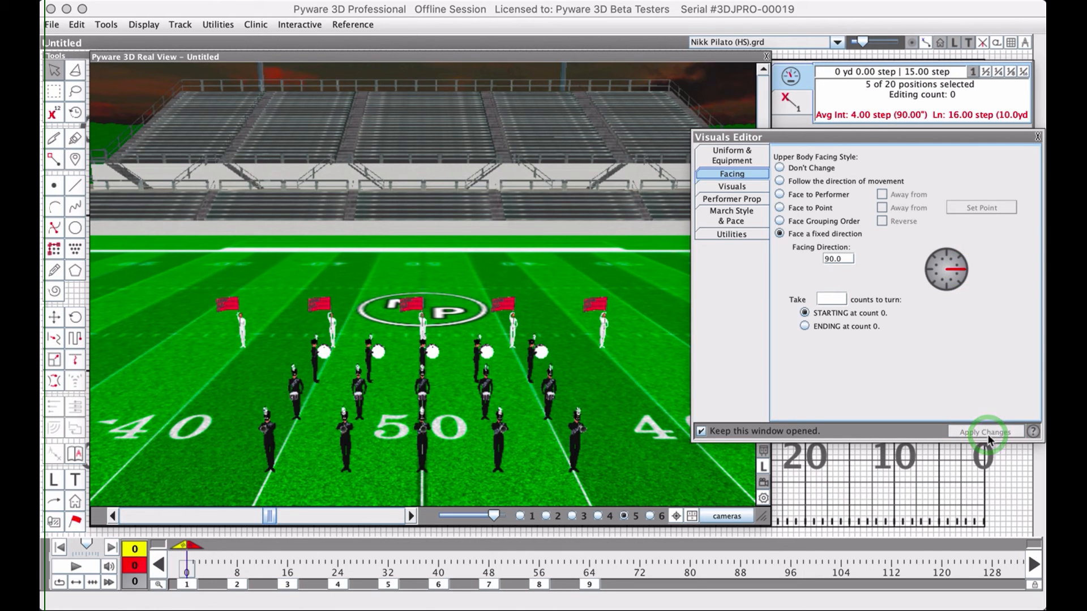
left_click(962, 289)
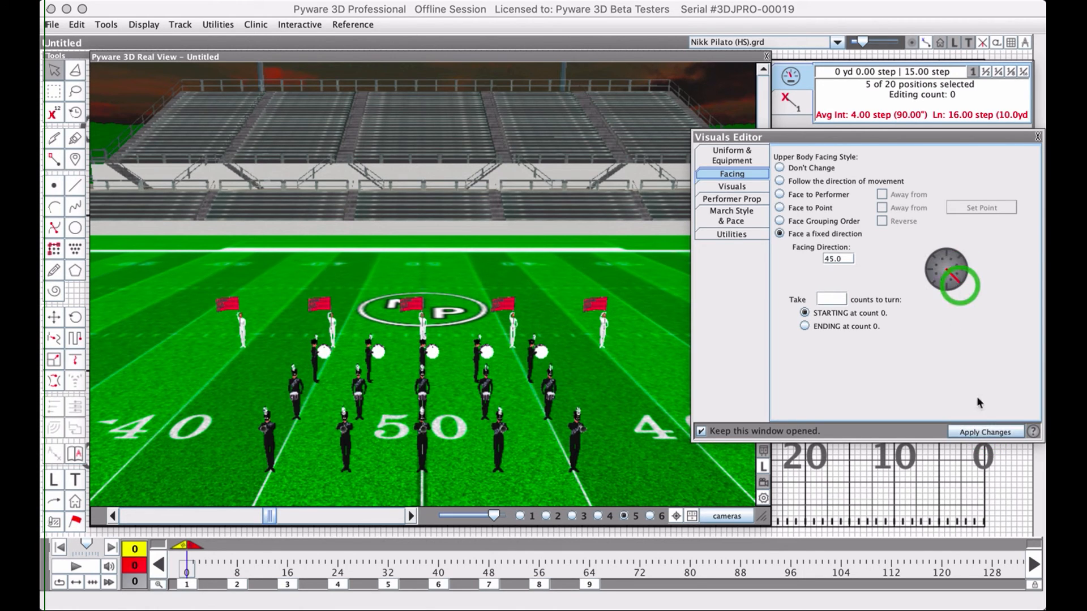
left_click(973, 428)
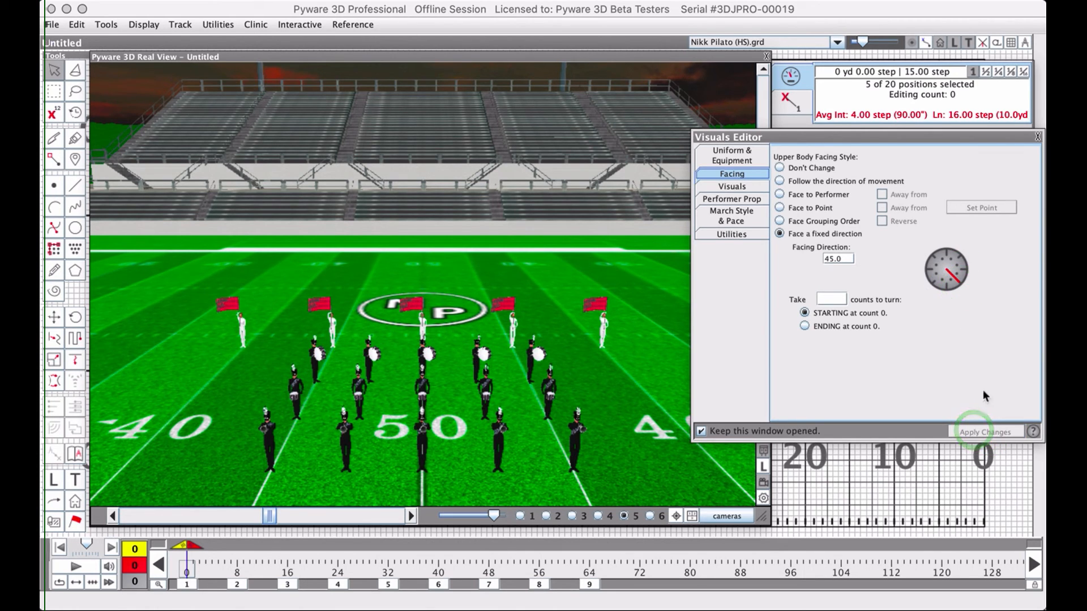
left_click(931, 273)
left_click(985, 432)
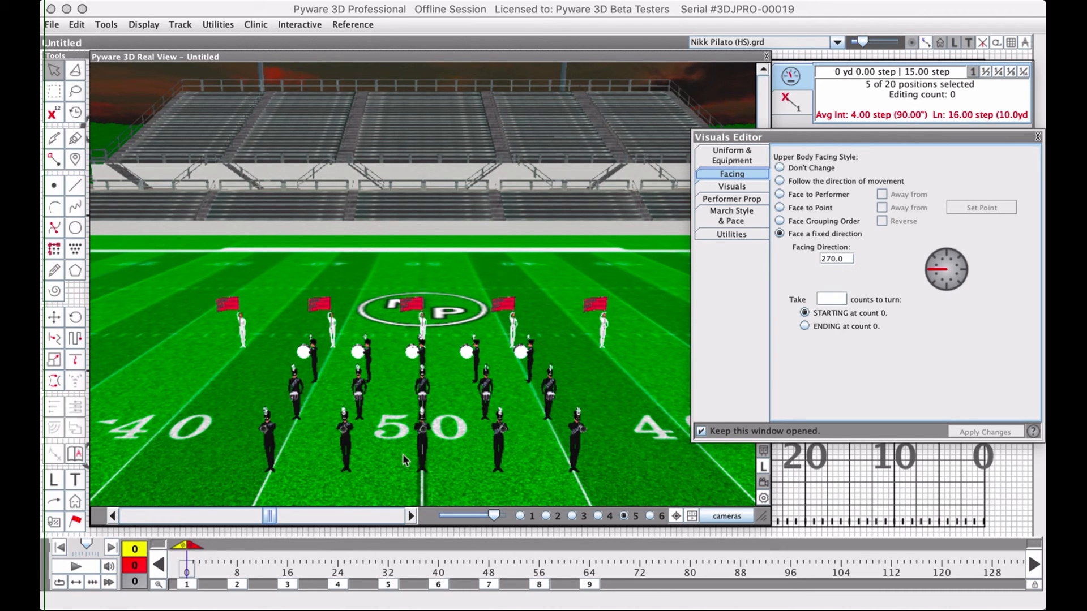
- Move to count 8, deselect the performers and play the count 0 to 8 transition in the 3D view
left_click(237, 585)
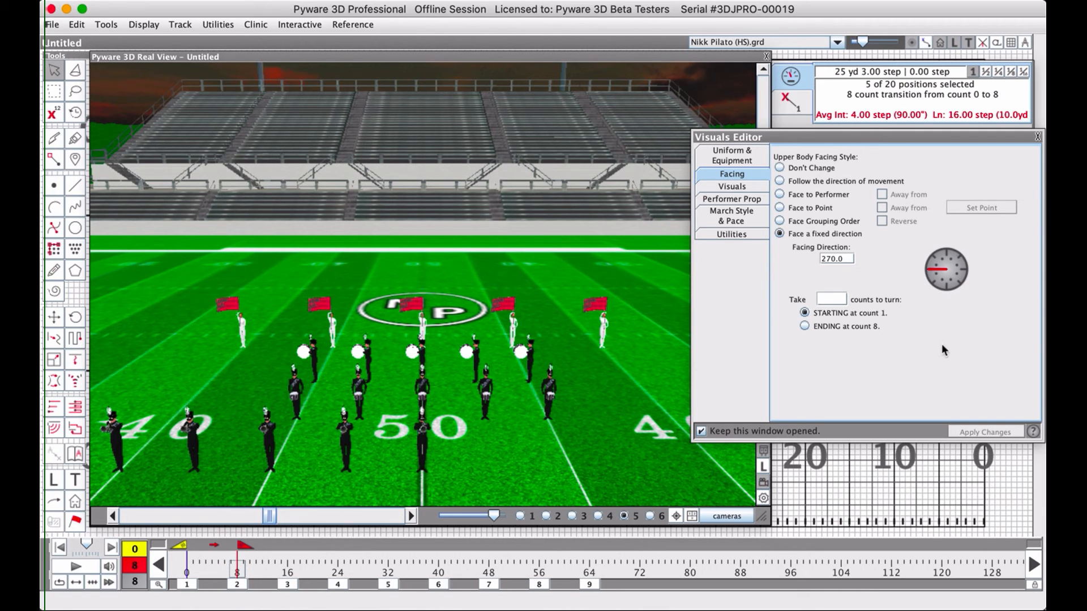
left_click(847, 481)
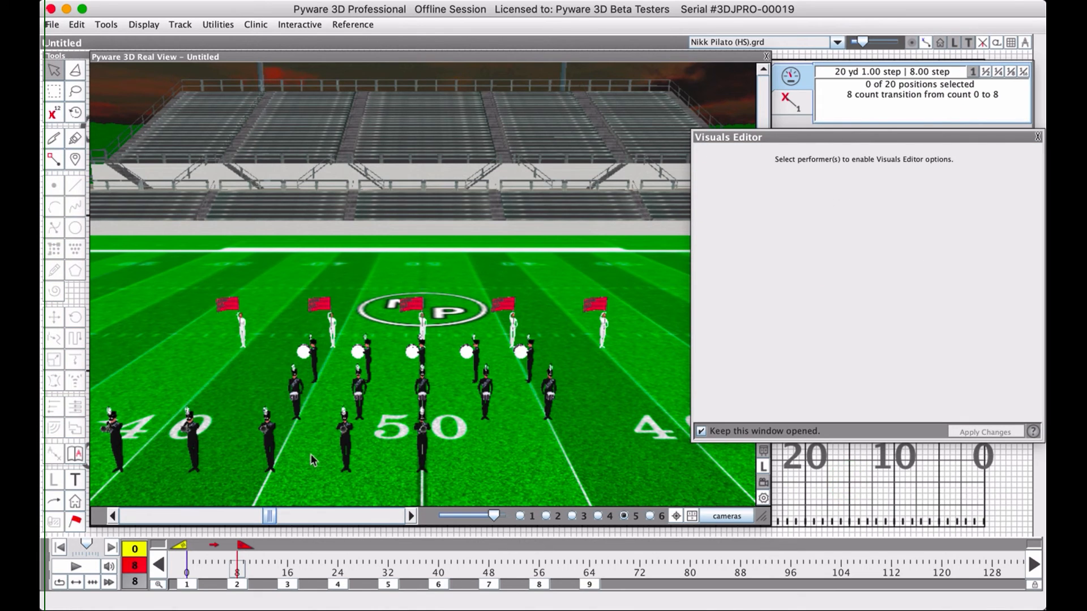
left_click(79, 566)
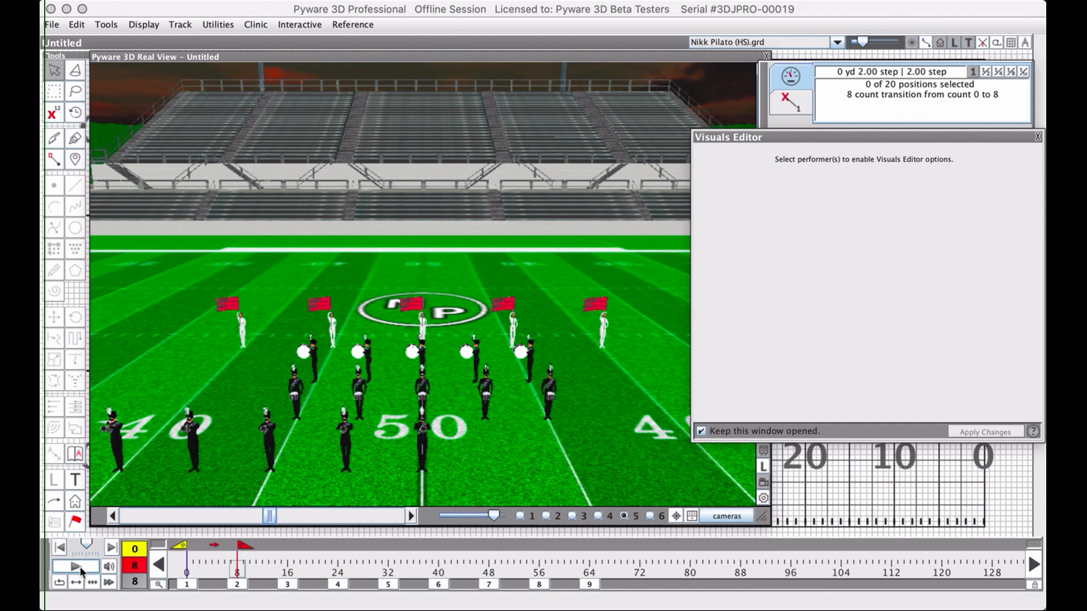
left_click(540, 54)
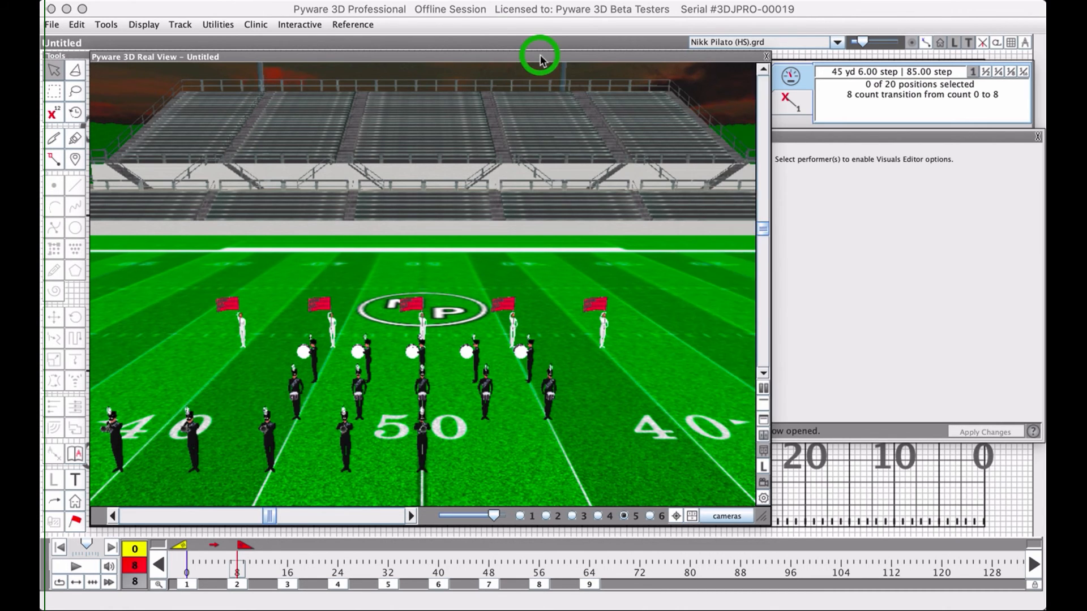
- Apply a fixed 270.0 facing to the front row, taking 4 counts to turn starting at count 1, and play it in 3D
left_click_drag(437, 466, 520, 502)
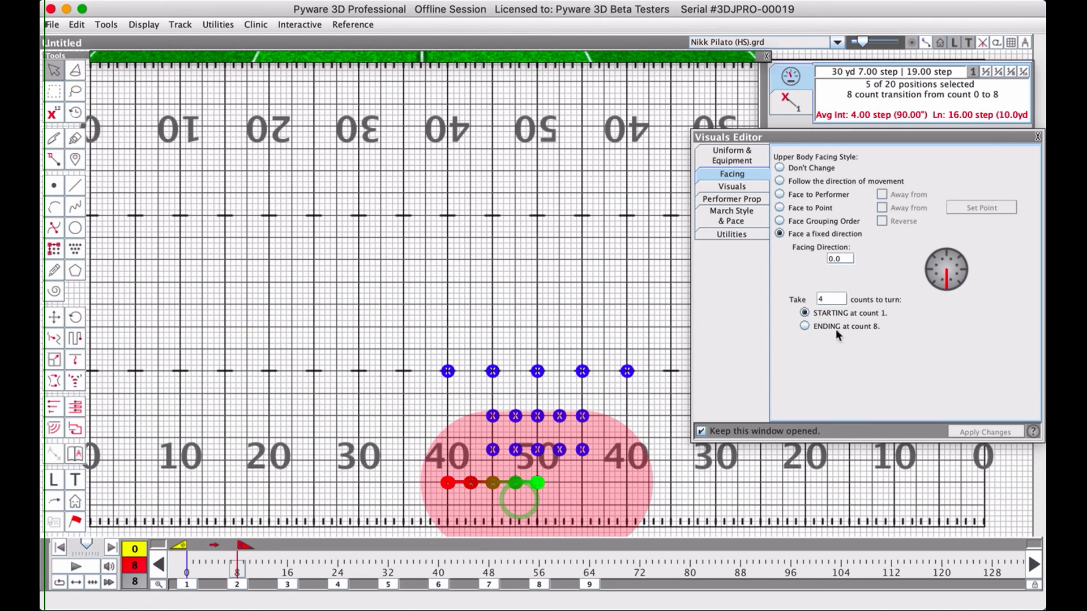
left_click(929, 273)
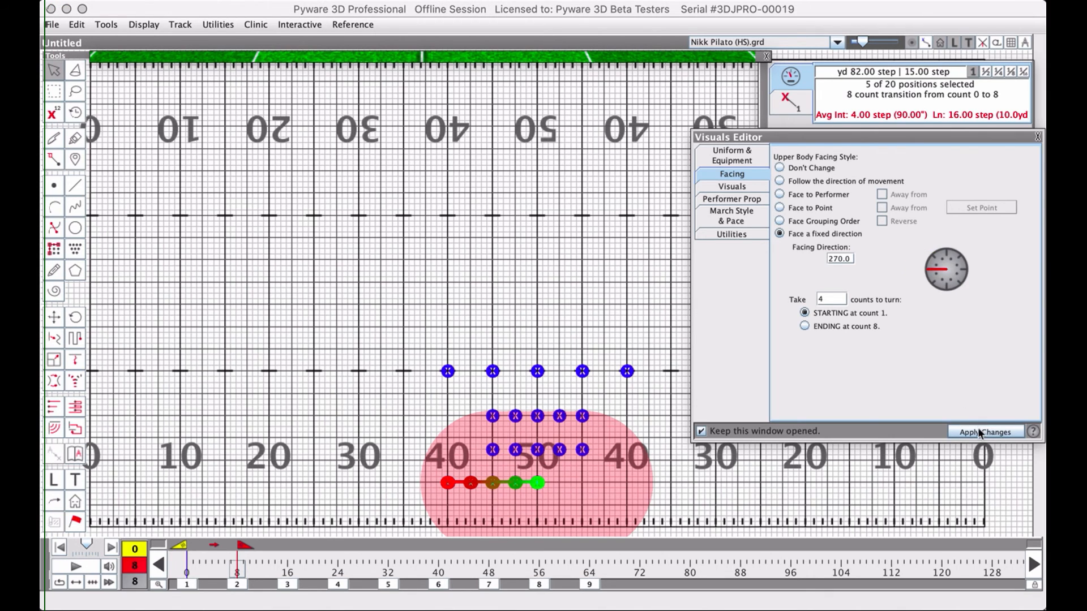
left_click(823, 301)
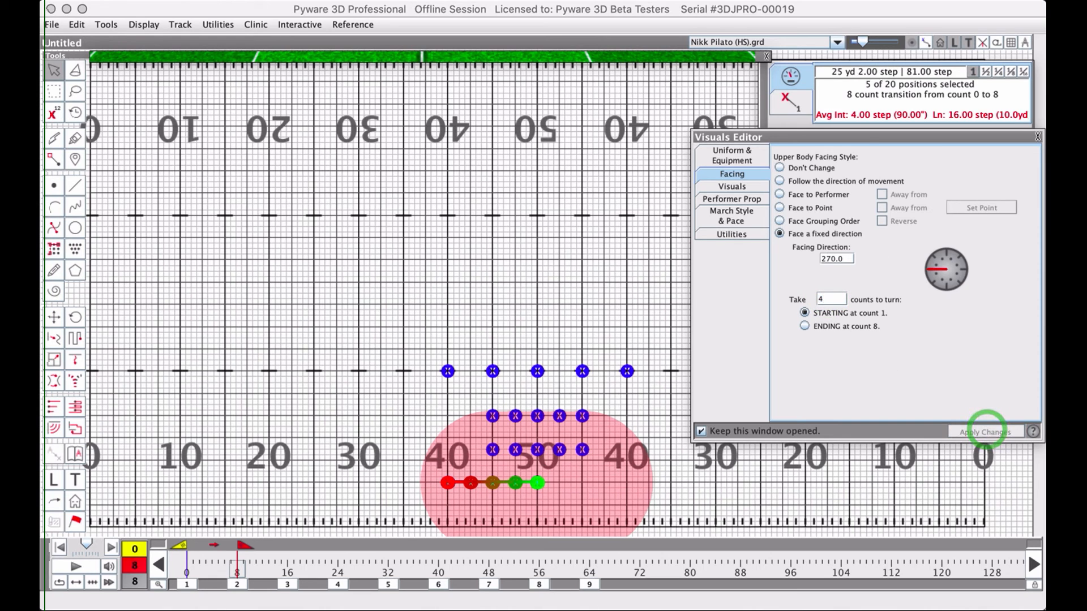
left_click(575, 58)
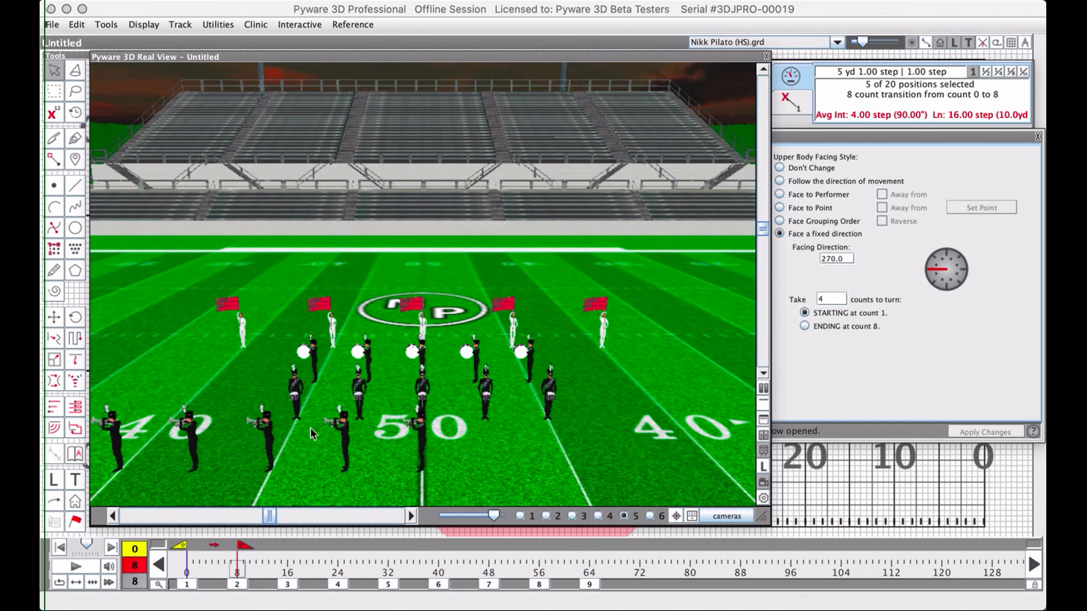
left_click(76, 567)
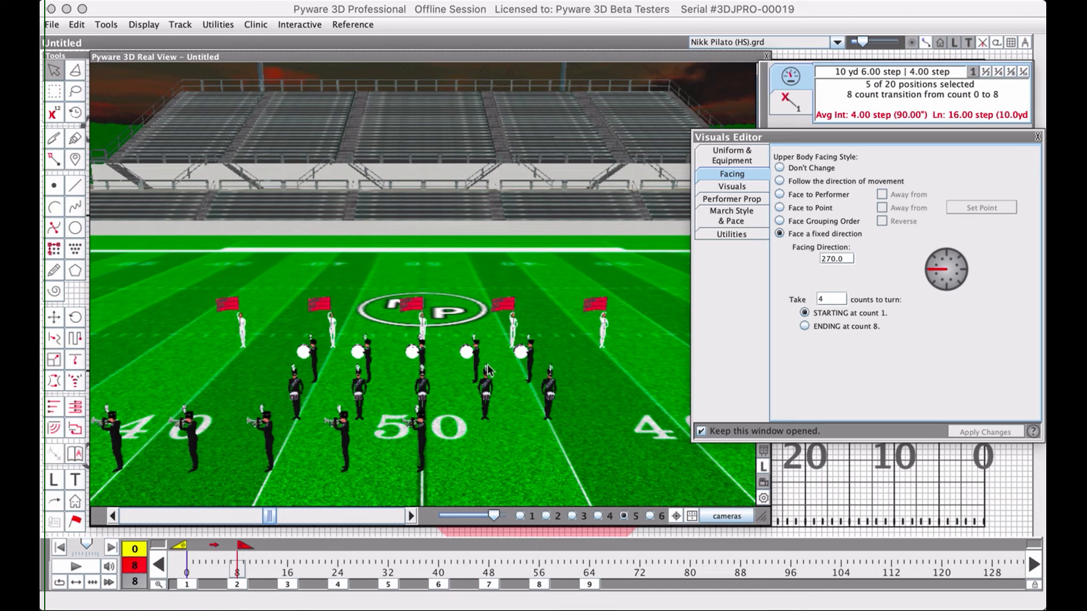
- Push the five-performer flag row 7.5 yards straight toward the back of the field at count 8, with a 5.3 to 5 stride
double_click(499, 57)
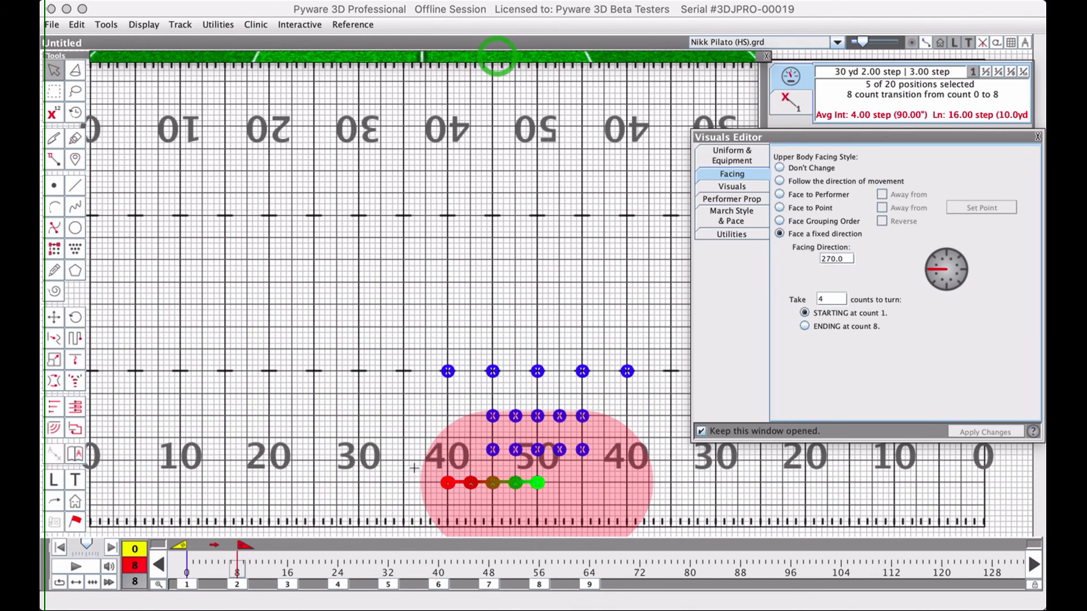
left_click(446, 433)
left_click_drag(421, 342, 638, 386)
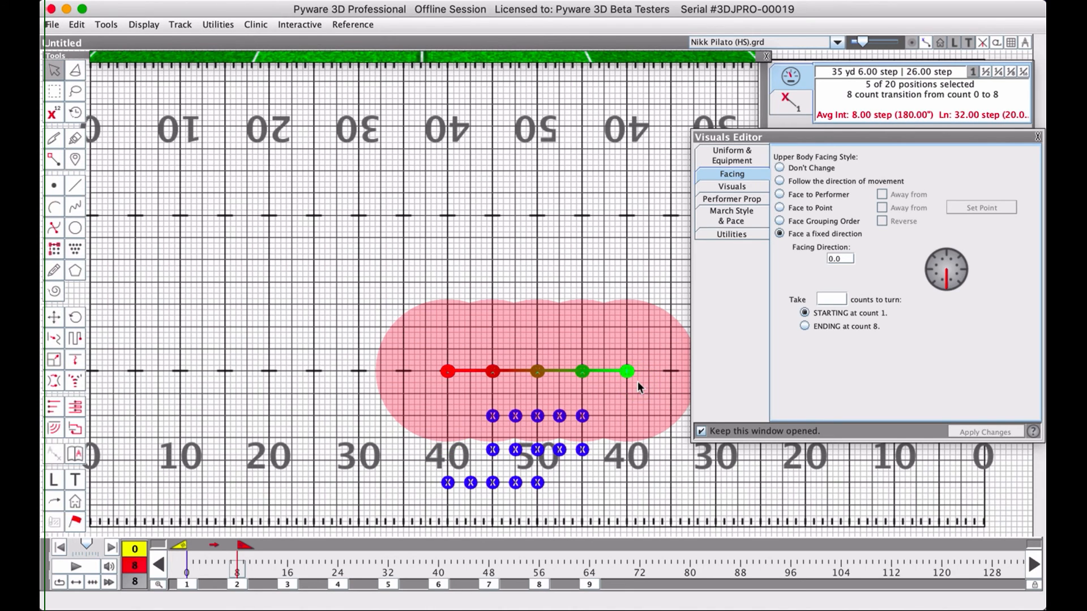
key("F2")
key("Up")
key("Up")
key("Up")
key("Up")
key("Up")
key("Up")
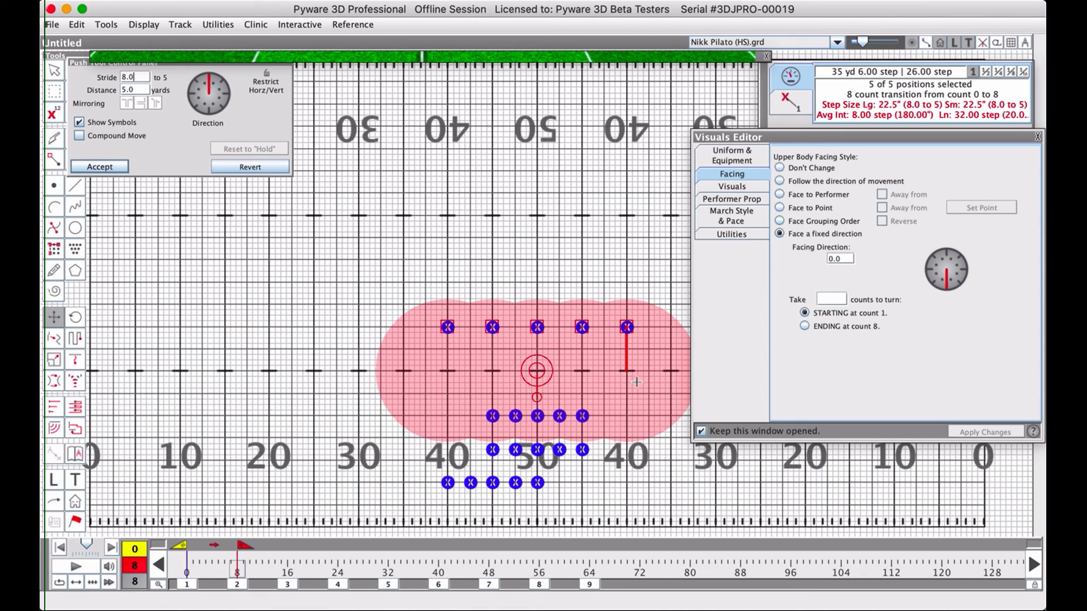
left_click(918, 107)
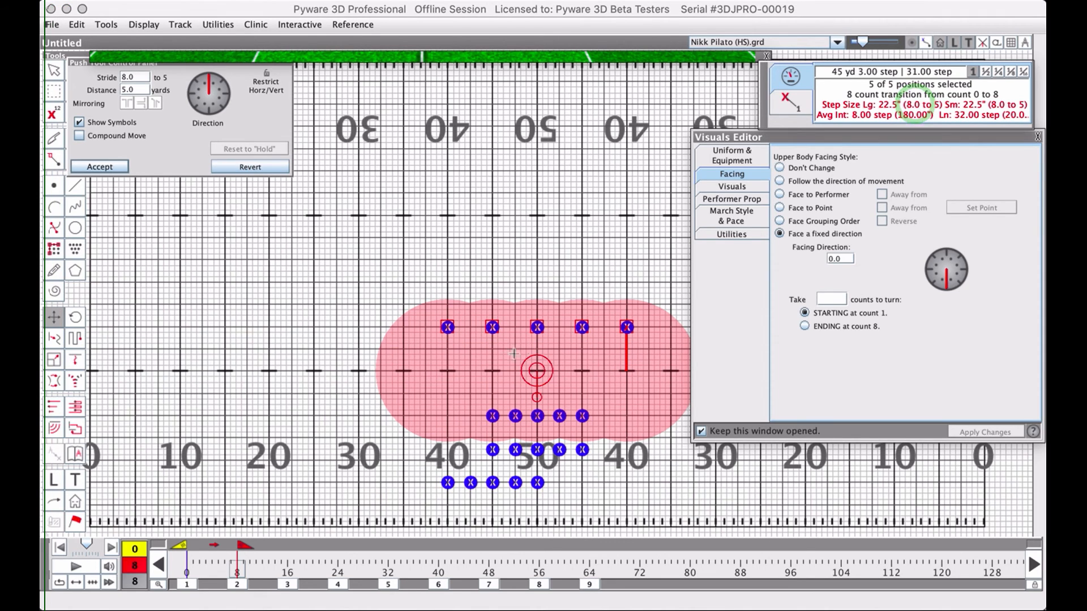
key("Up")
key("Up")
key("Up")
key("Up")
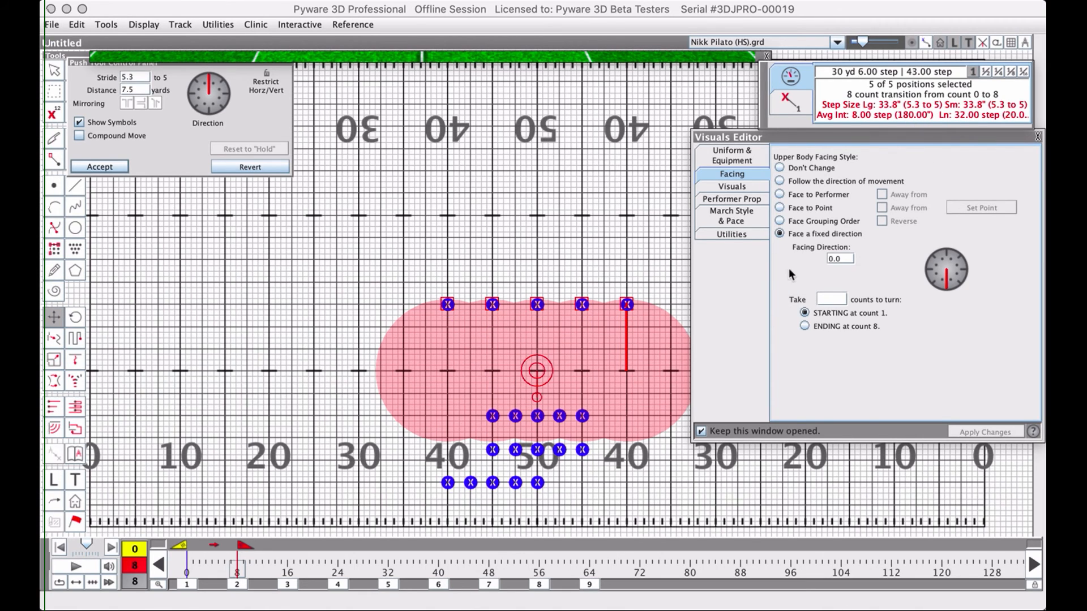
left_click(102, 167)
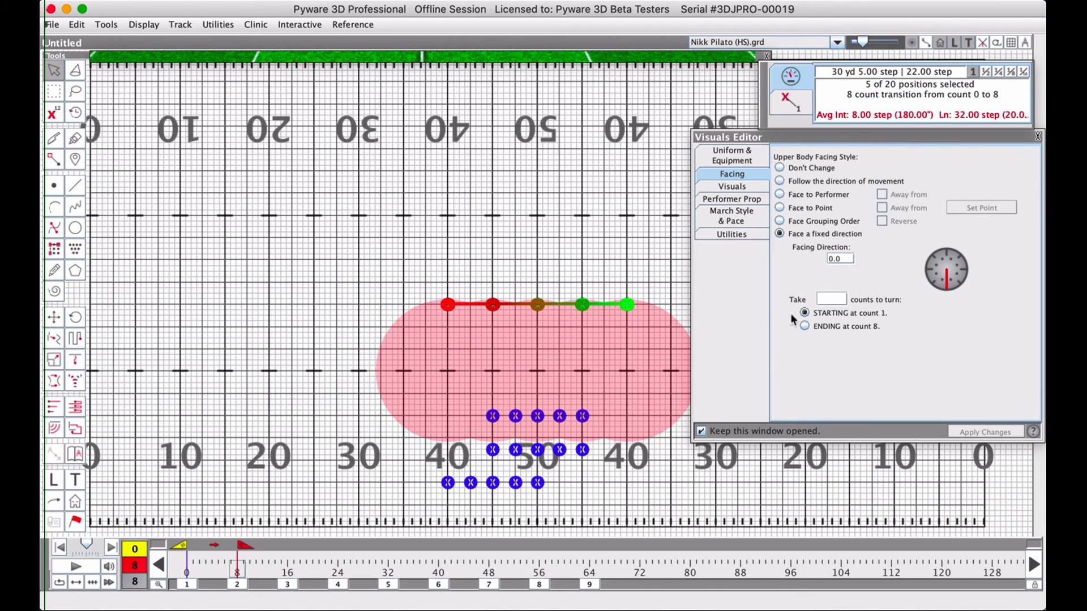
- Play the flag row's move in a closer 3D view
left_click(534, 60)
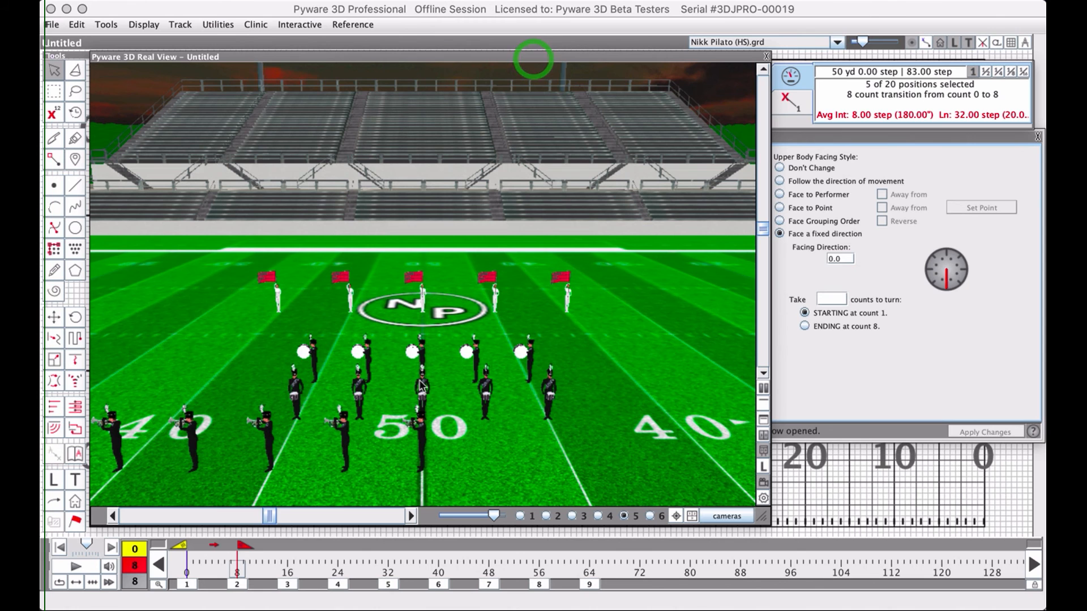
scroll(420, 381, "up", 3)
scroll(418, 380, "up", 5)
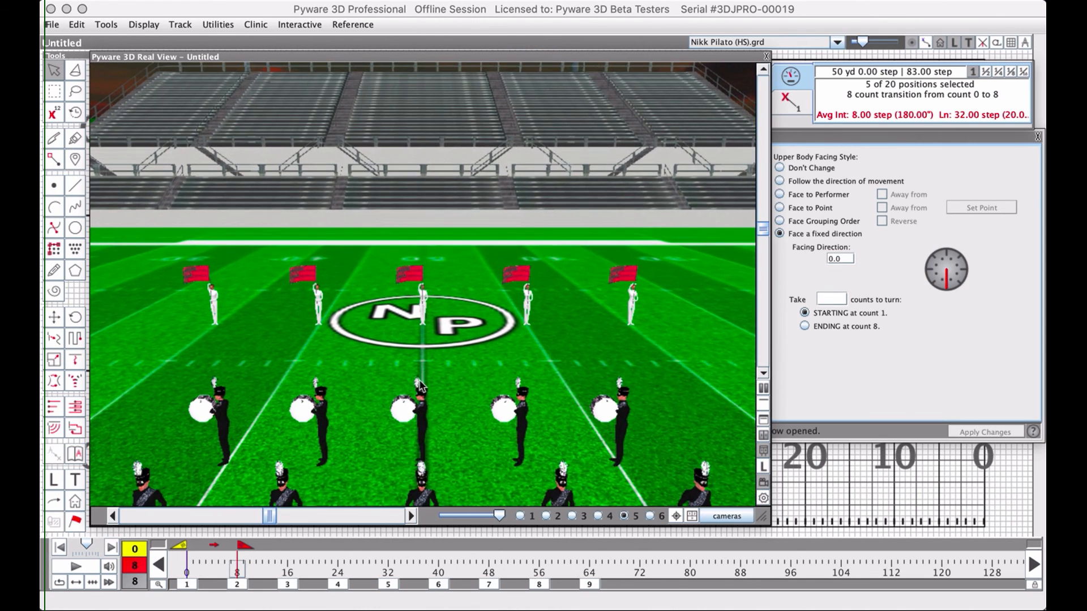
left_click(83, 566)
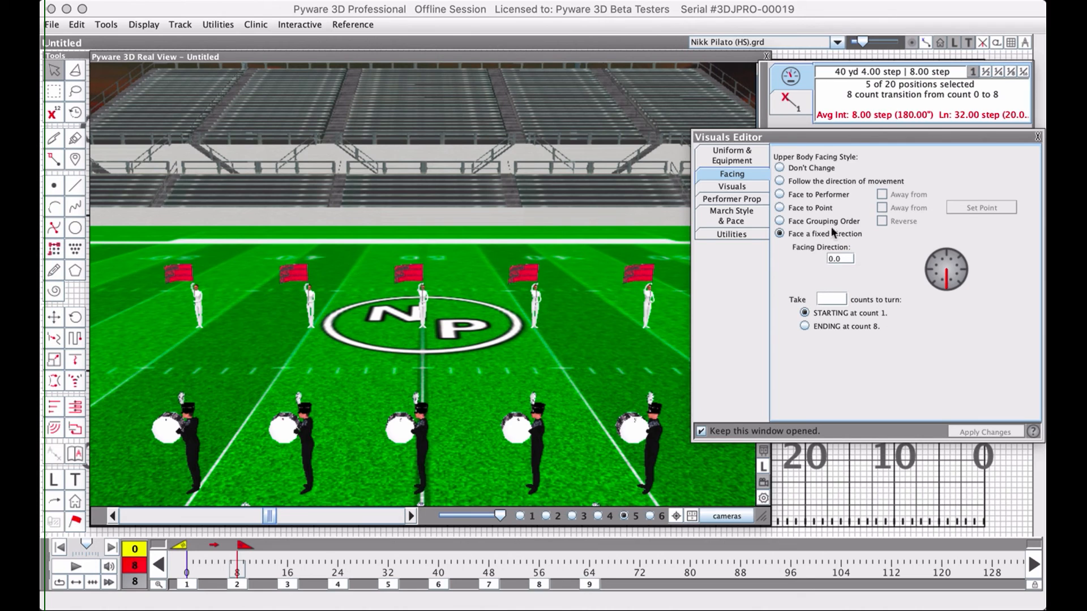
- Set the flag row's upper body facing style to follow the direction of movement and apply it
left_click(780, 181)
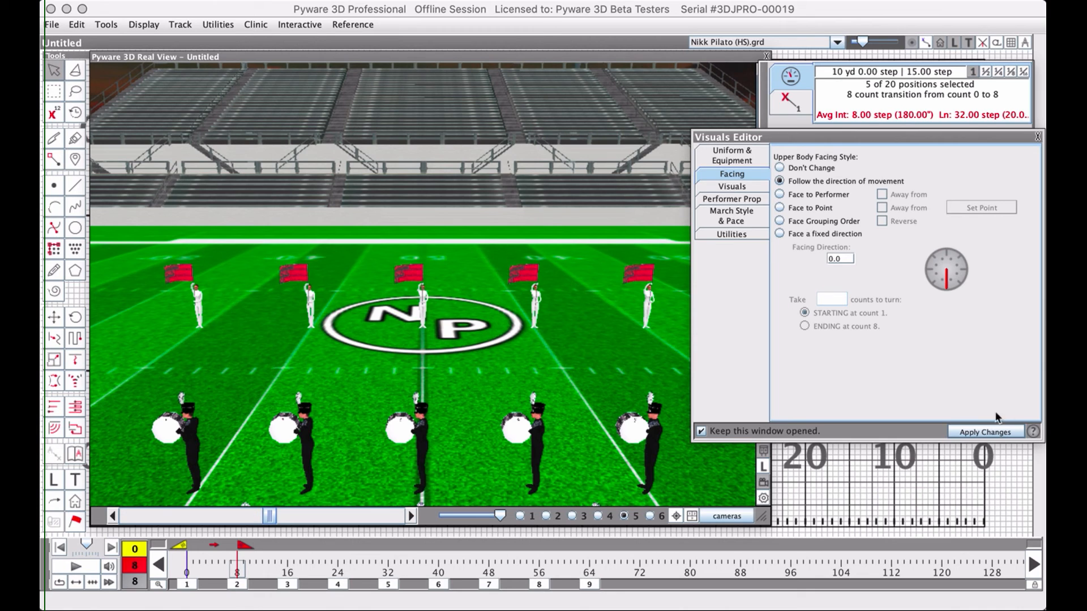
left_click(976, 435)
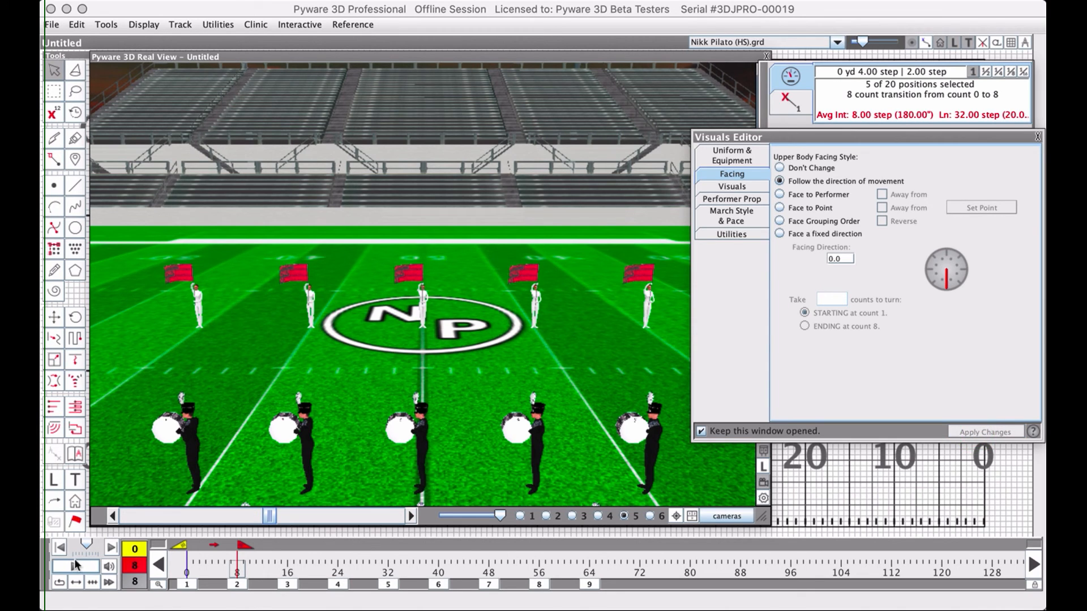
- Play the flag row's move in 3D with the facing following the direction of movement
left_click(73, 564)
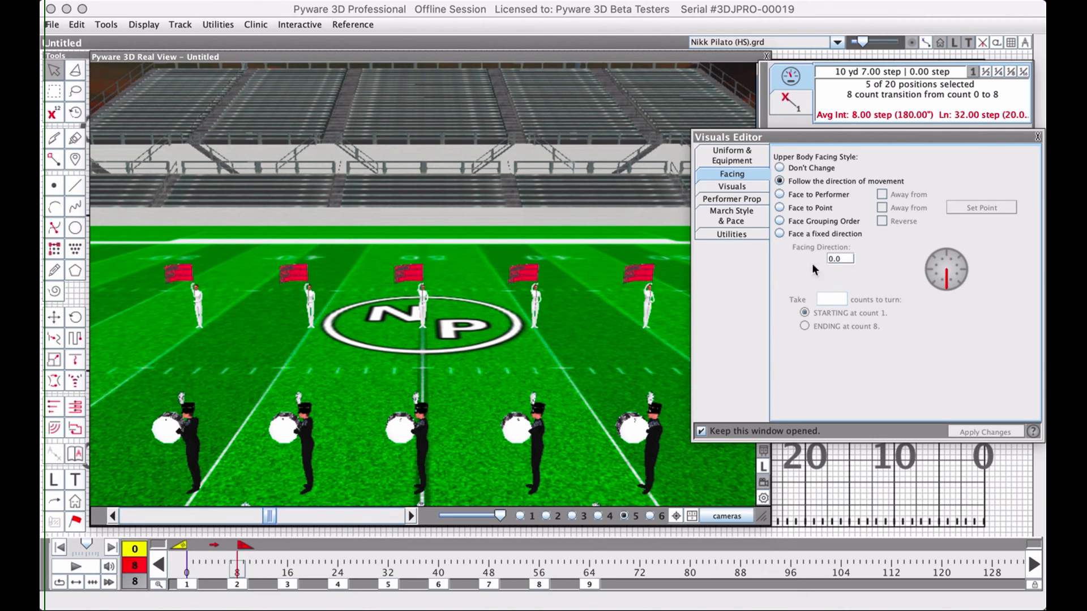
- Try fixed facing directions for the flag row, including 90.0 and 270.0, alternating with following the direction of movement
left_click(779, 234)
left_click(966, 267)
left_click(923, 268)
left_click(943, 250)
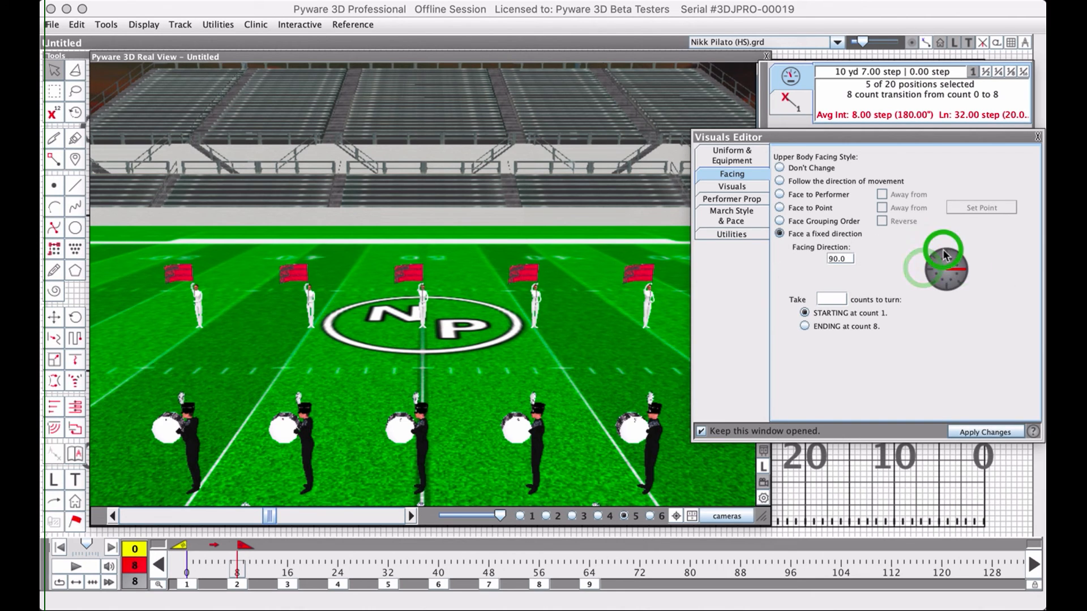
left_click(942, 289)
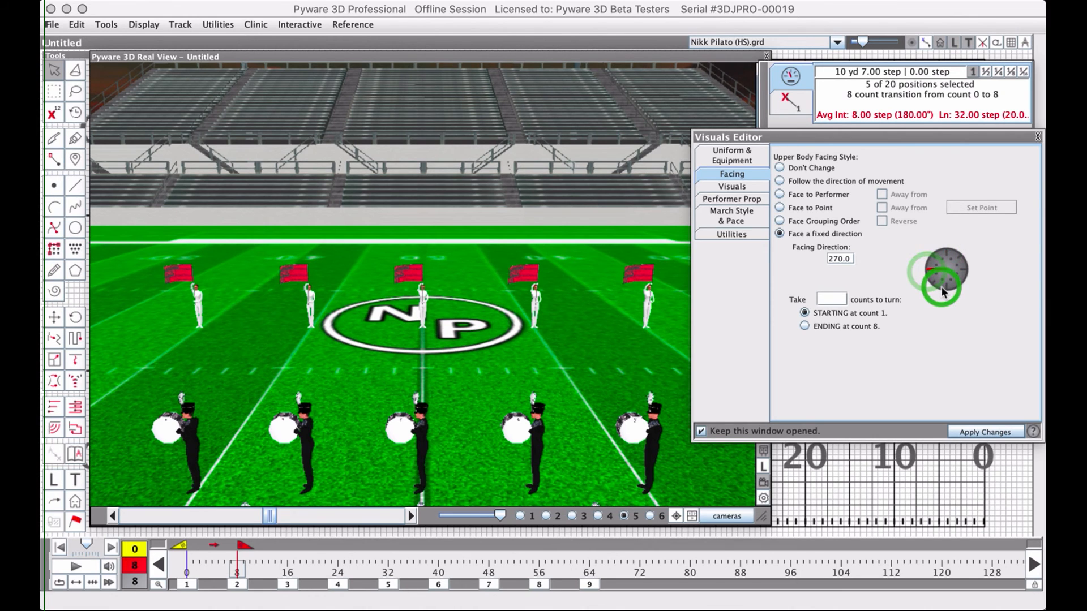
left_click(943, 290)
left_click(781, 181)
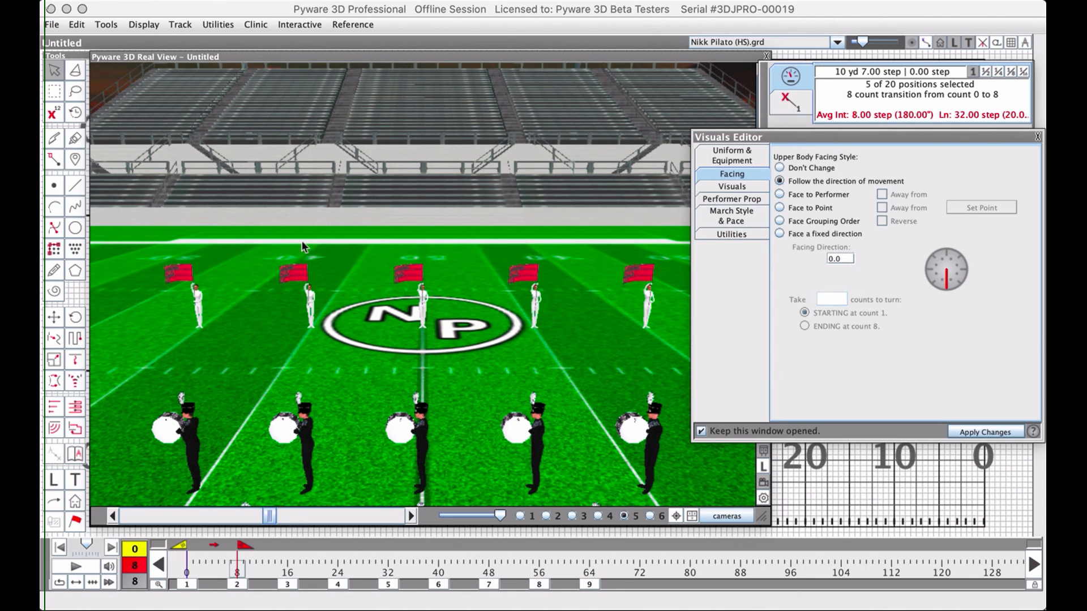
left_click(780, 233)
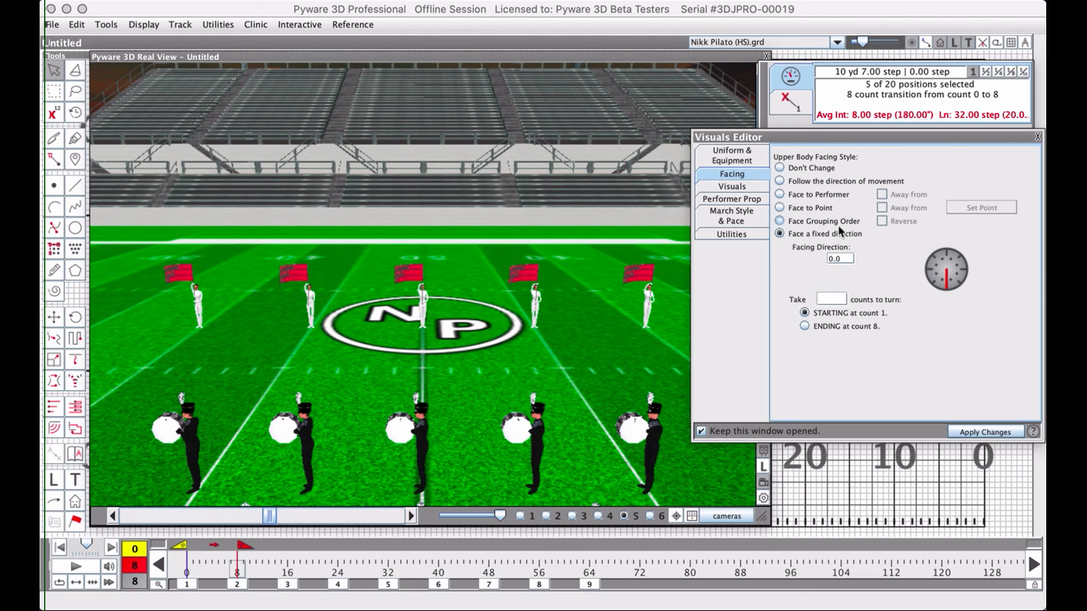
left_click(406, 349)
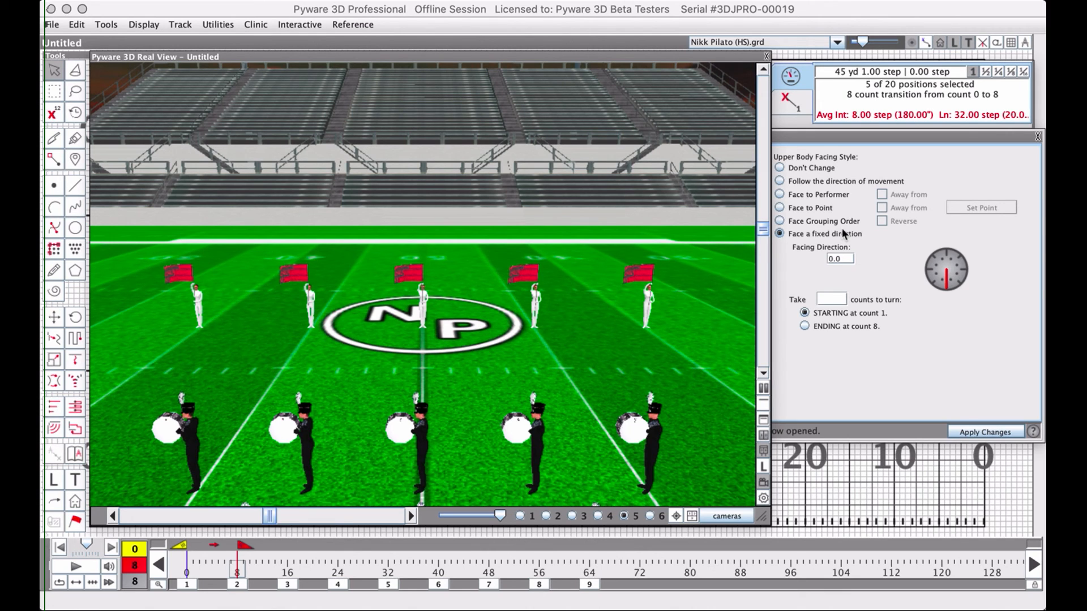
left_click(821, 131)
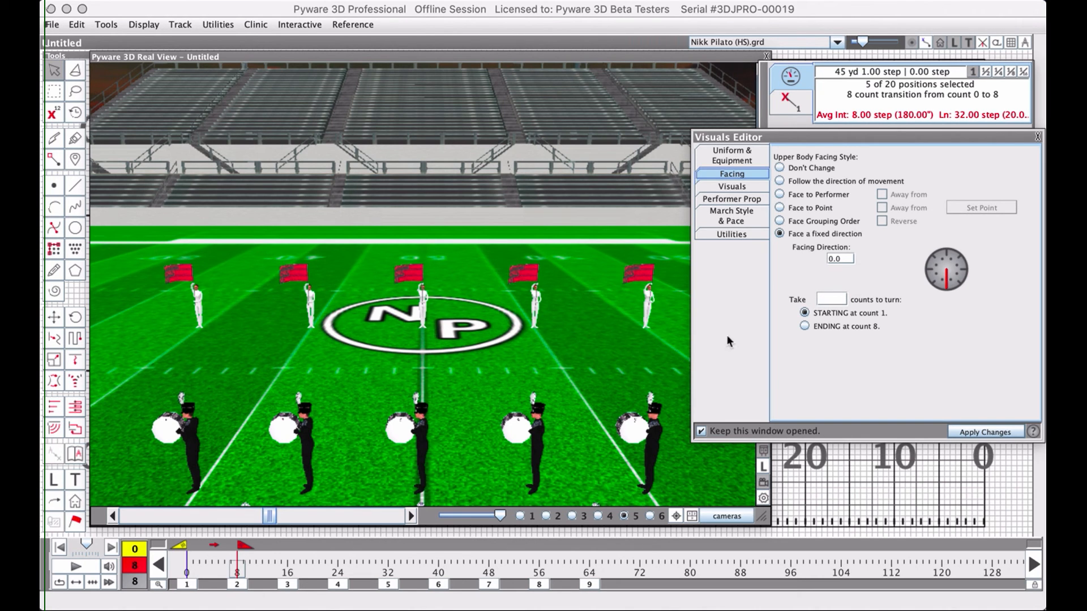
- Apply a fixed 135.0 upper body facing to the second row from the front, taking 8 counts to turn starting at count 1
scroll(484, 428, "down", 5)
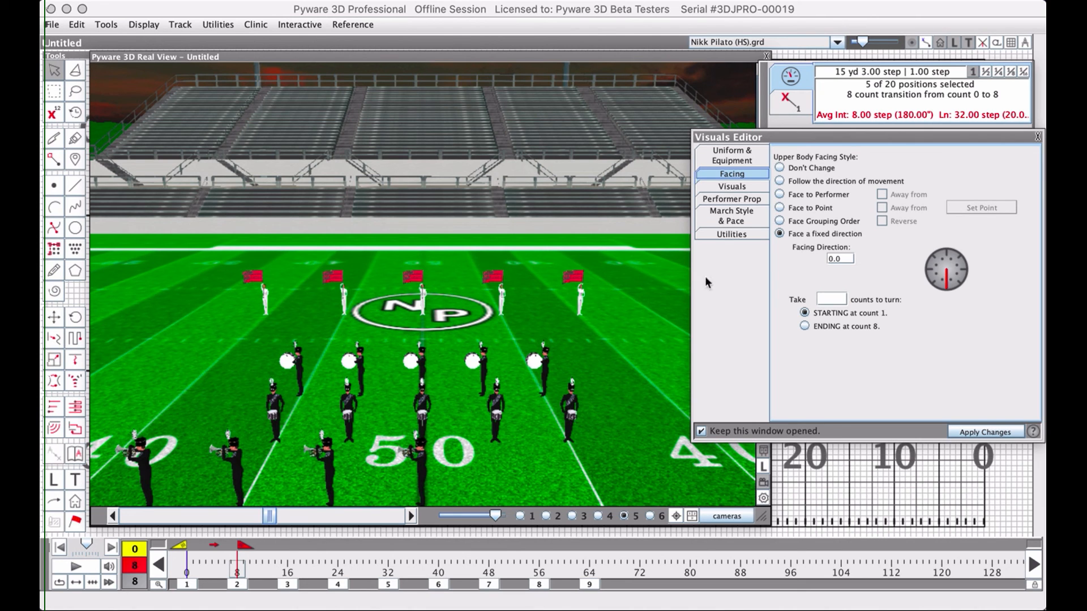
double_click(521, 57)
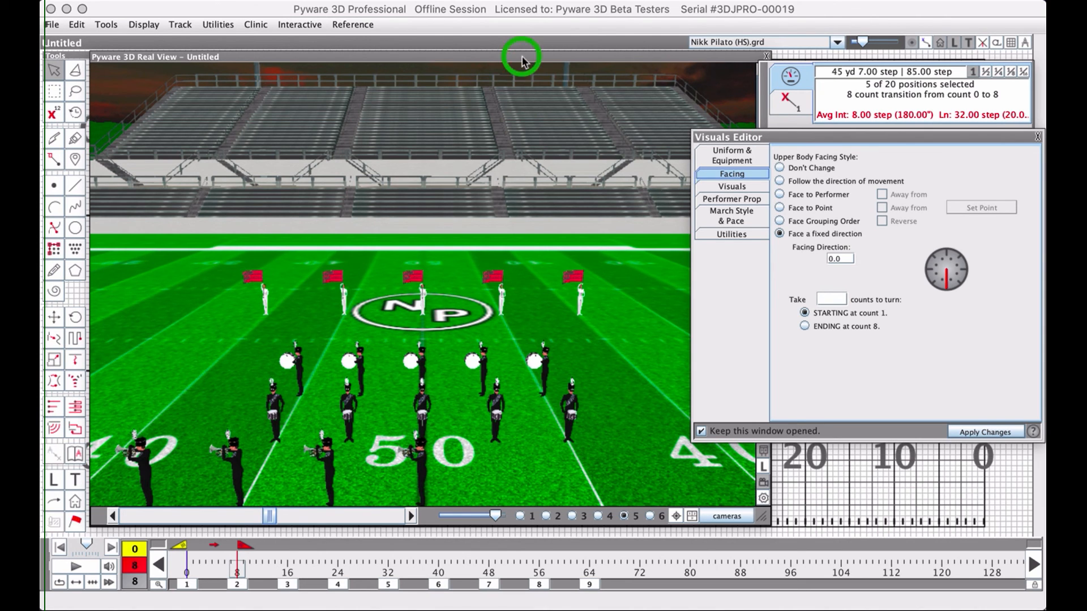
left_click(430, 429)
left_click_drag(475, 435, 615, 463)
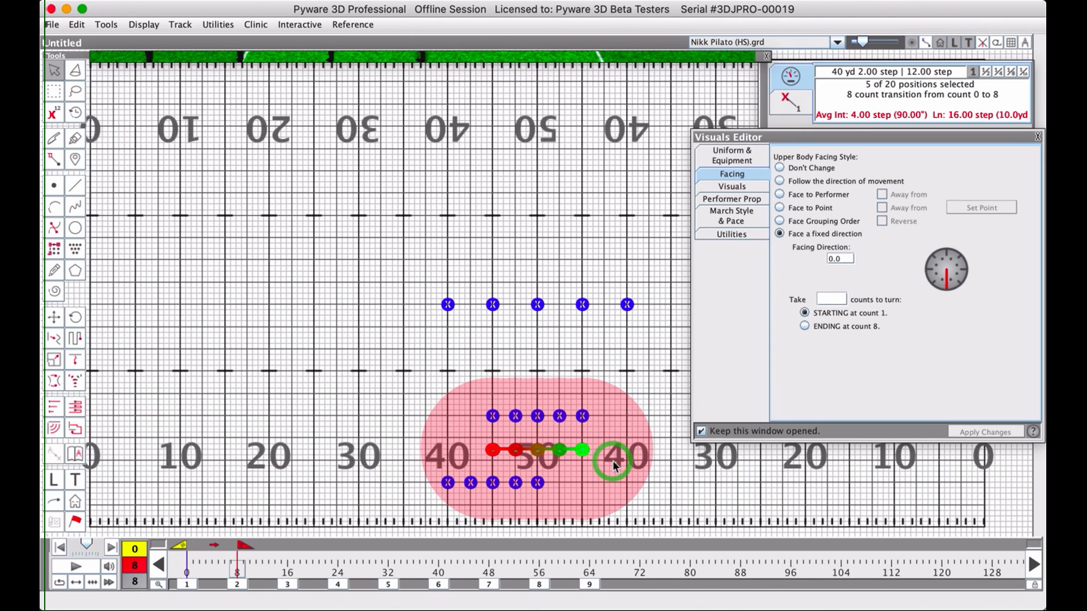
left_click(963, 253)
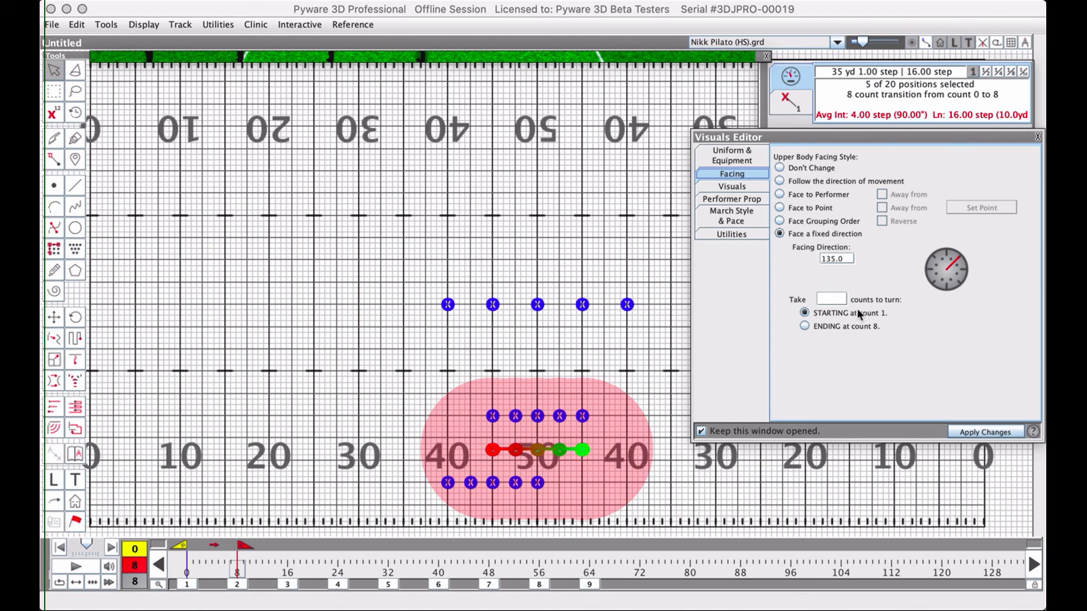
left_click(836, 298)
type("8")
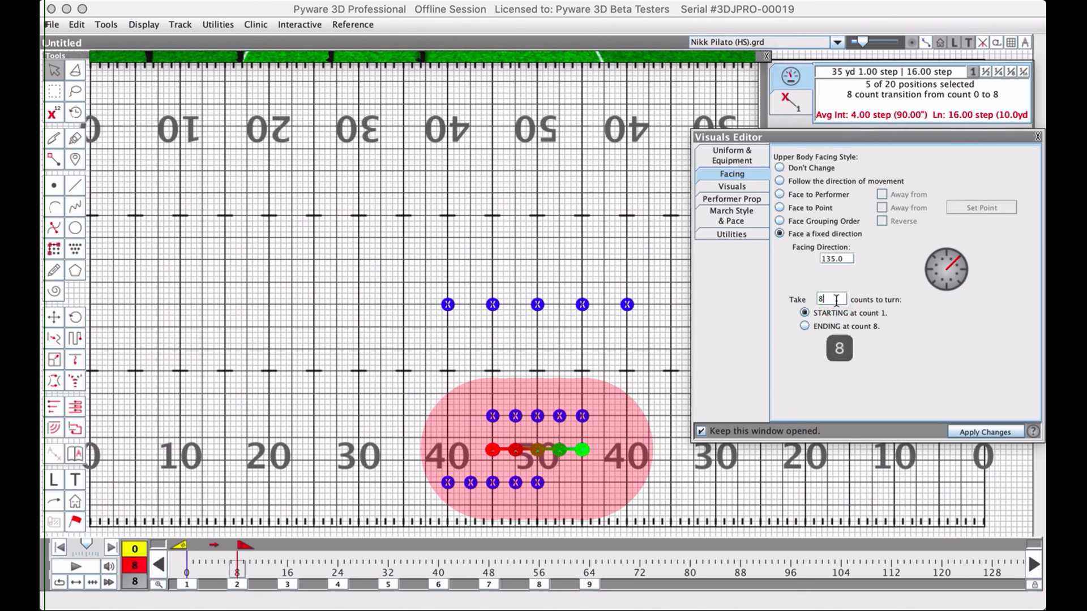
left_click(984, 434)
- Deselect all performers and play the second row's gradual turn in 3D
left_click(616, 358)
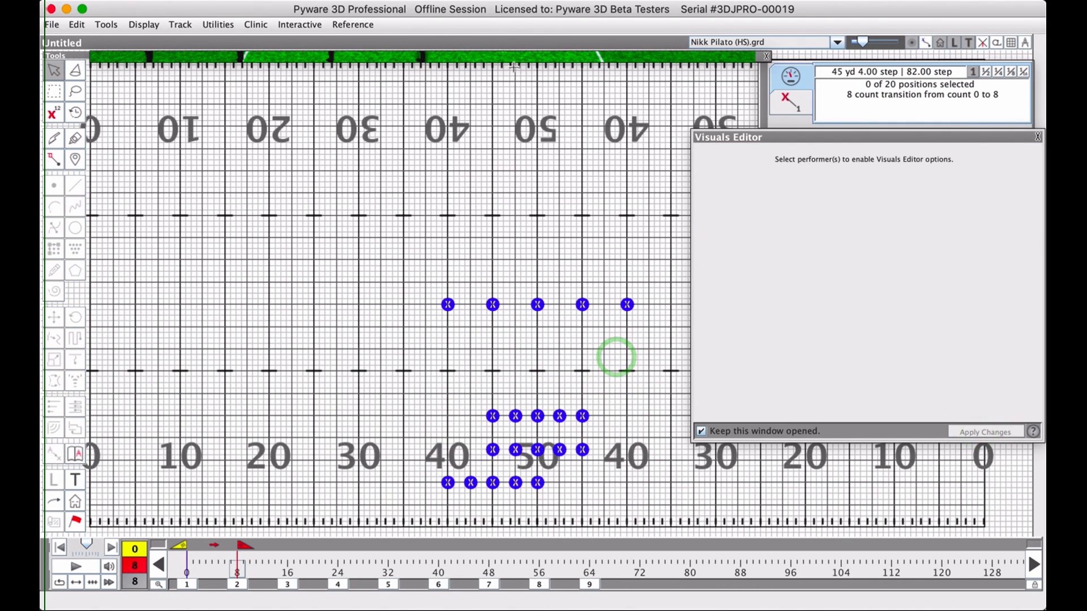
left_click(512, 59)
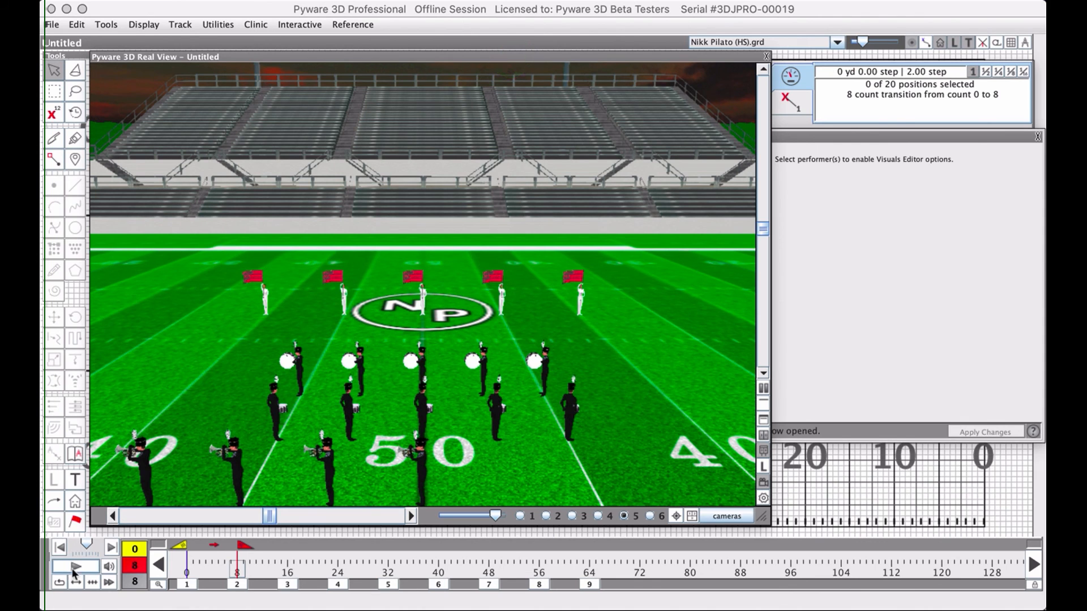
left_click(74, 568)
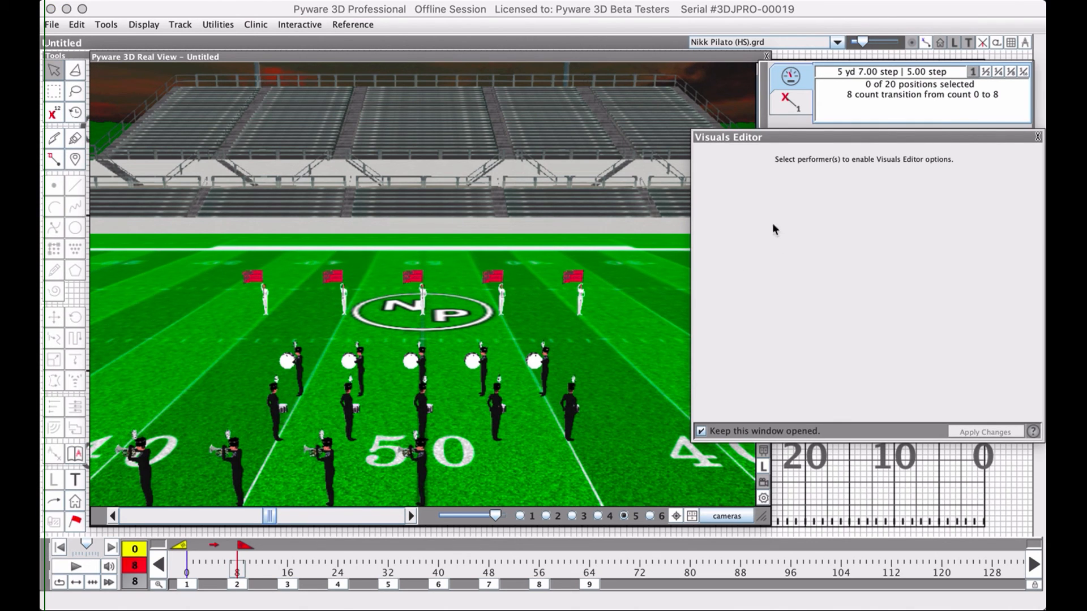
- Select all 20 performers and open their march style and pace options
left_click(832, 497)
key("super+a")
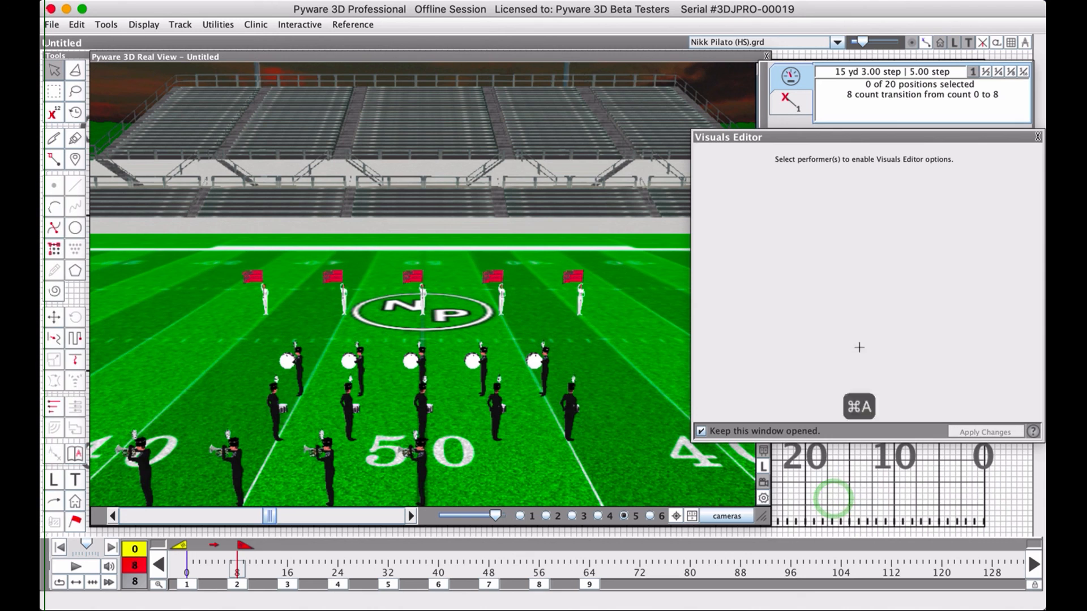
left_click(727, 218)
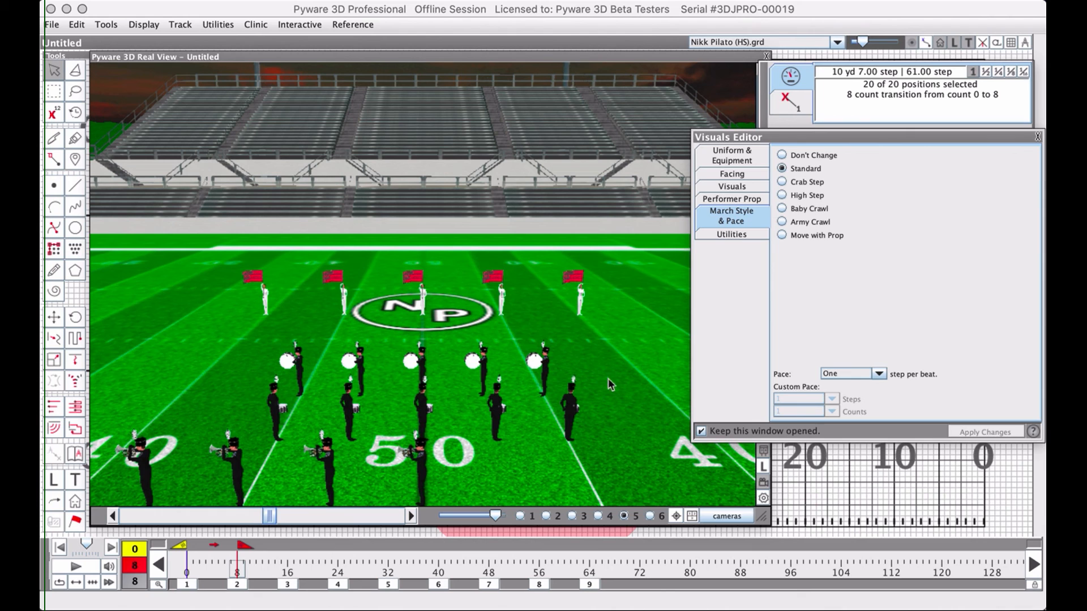
- Apply a fixed 0.0 upper body facing to the second row from the front for counts 8 to 16
left_click(287, 589)
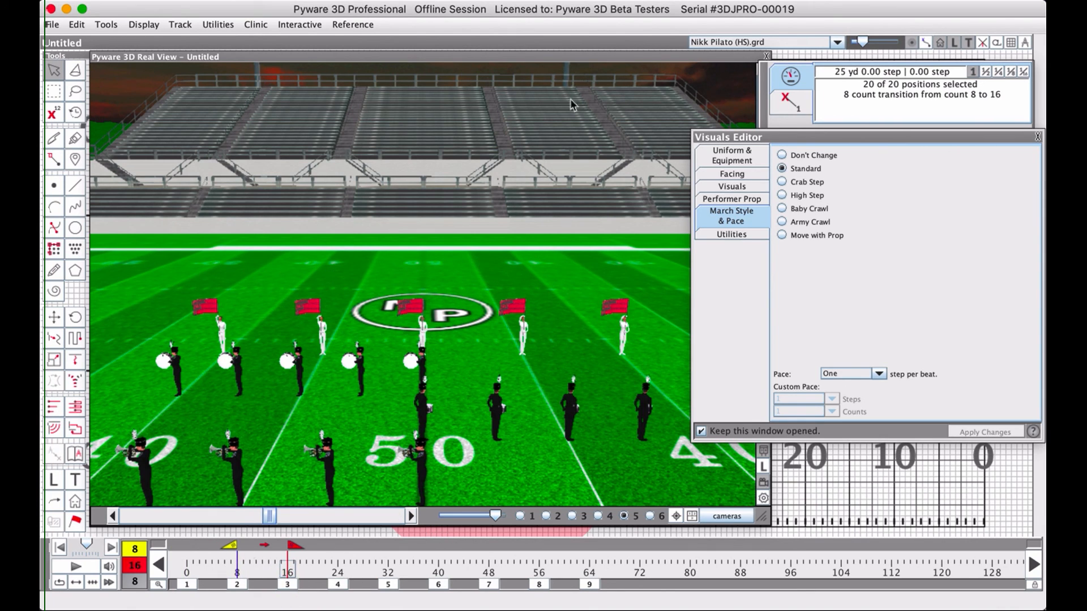
double_click(553, 61)
left_click(531, 410)
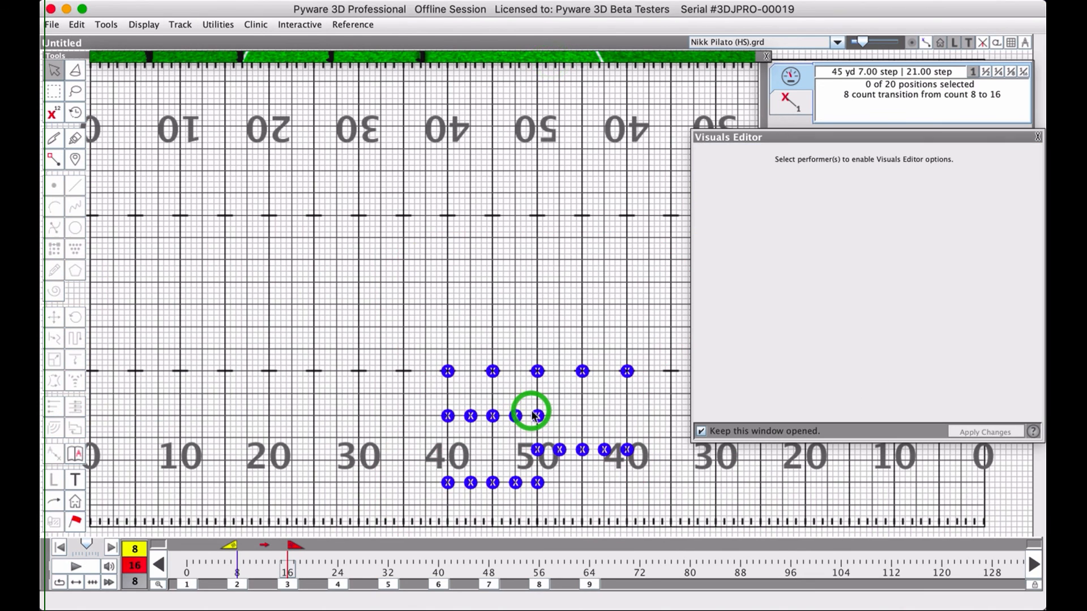
left_click_drag(677, 468, 506, 440)
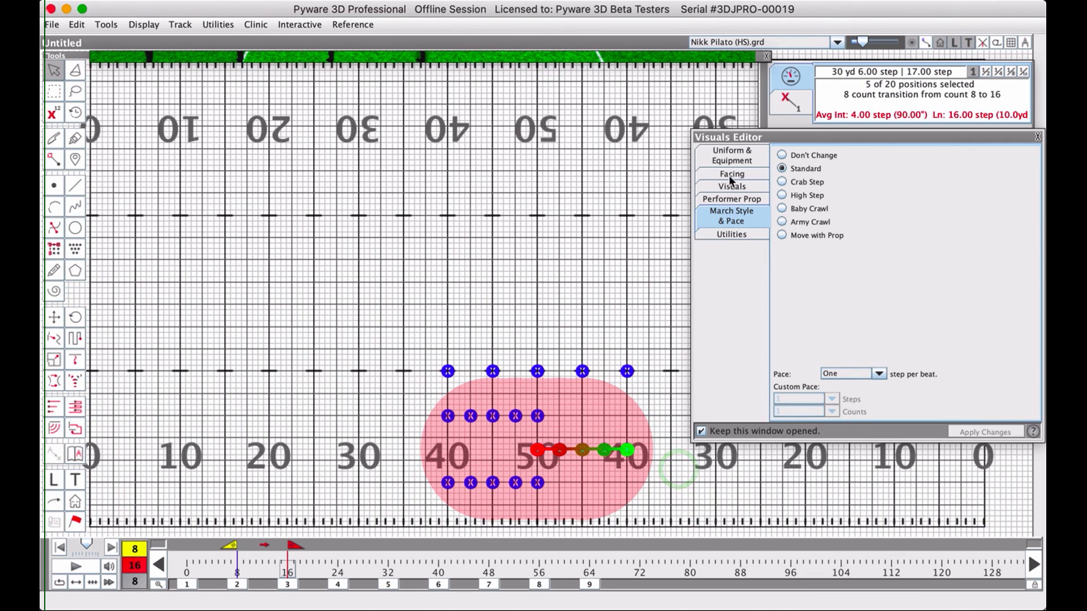
left_click(730, 174)
left_click(946, 289)
left_click(987, 438)
- Play the second row's move from count 8 to 16 in 3D
double_click(575, 56)
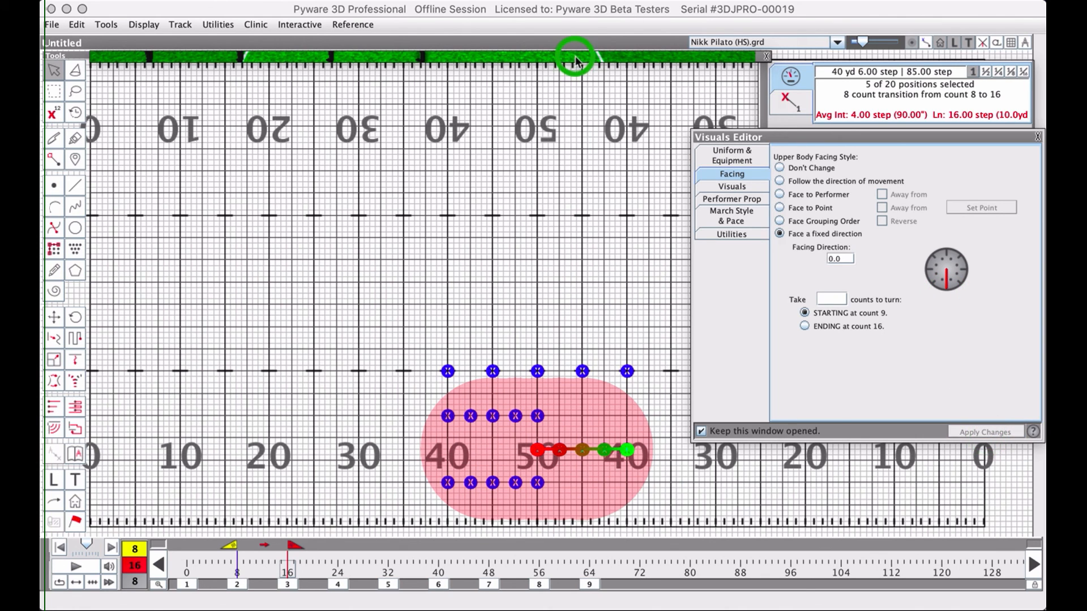
left_click(76, 572)
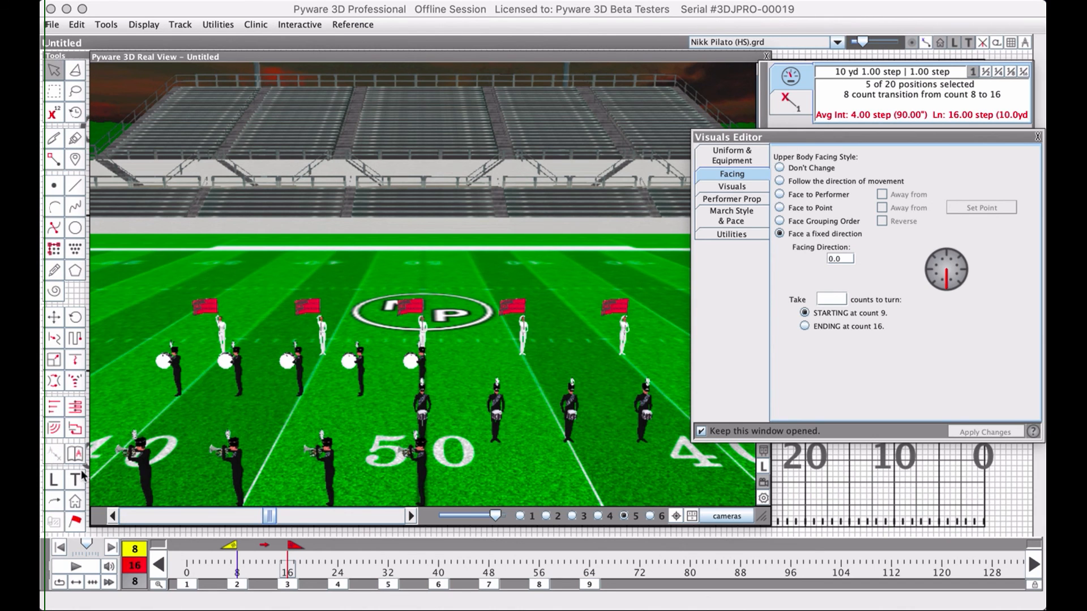
left_click(85, 569)
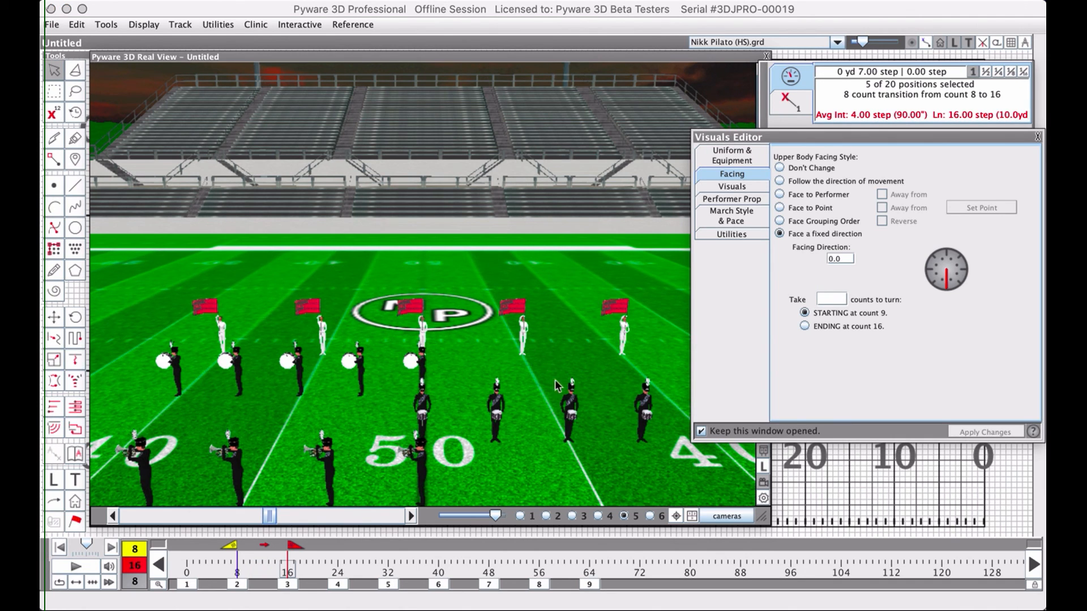
- Set the second row's march style to Crab Step for counts 8 to 16 and apply it
left_click(693, 56)
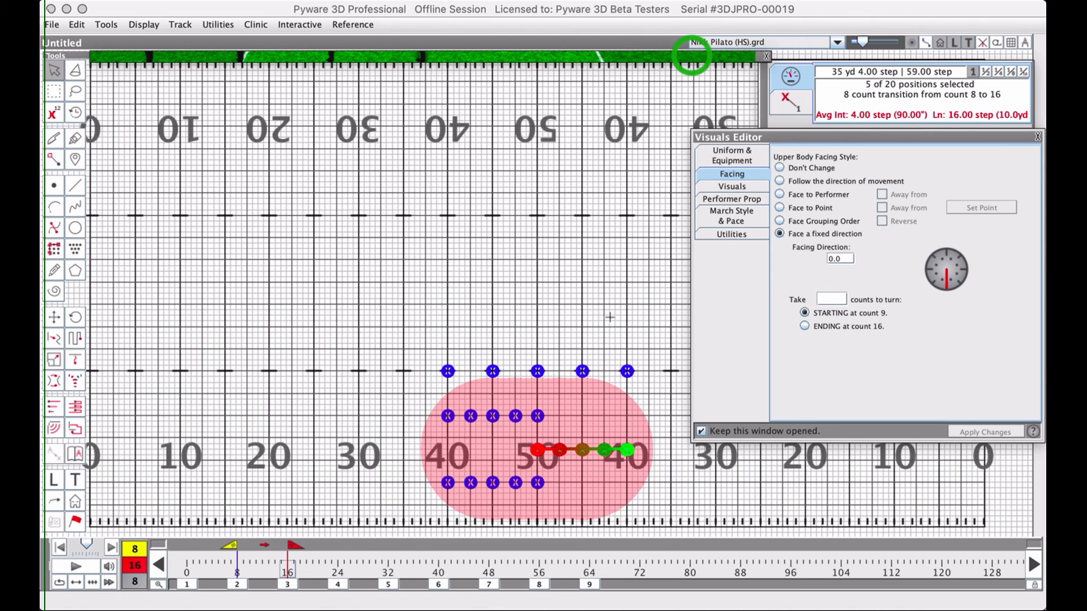
left_click(732, 215)
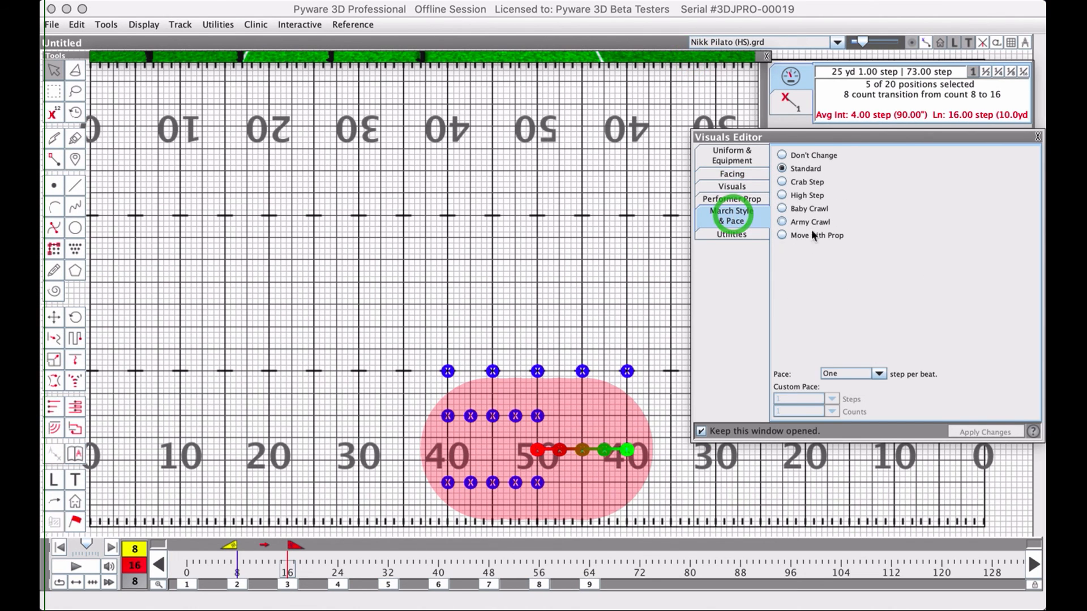
left_click(792, 185)
left_click(986, 433)
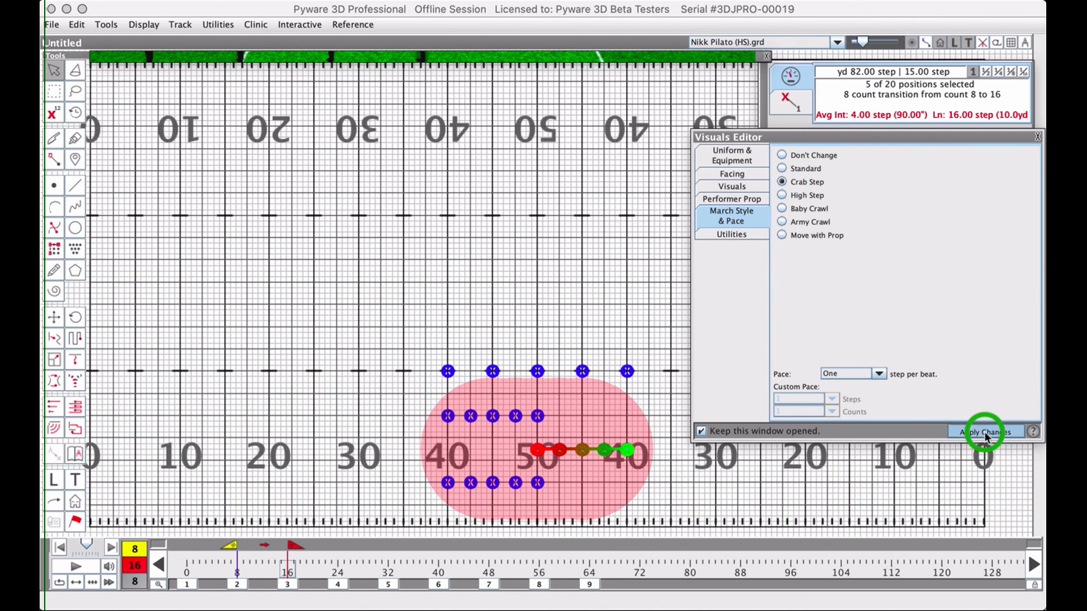
- Play the second row's crab step in 3D
left_click(445, 60)
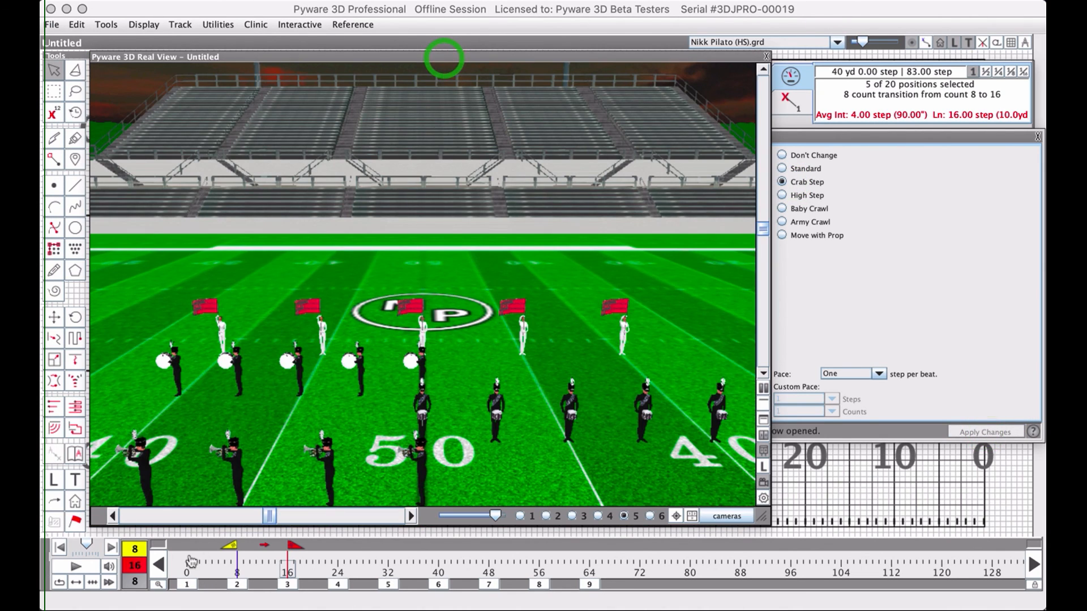
left_click(77, 566)
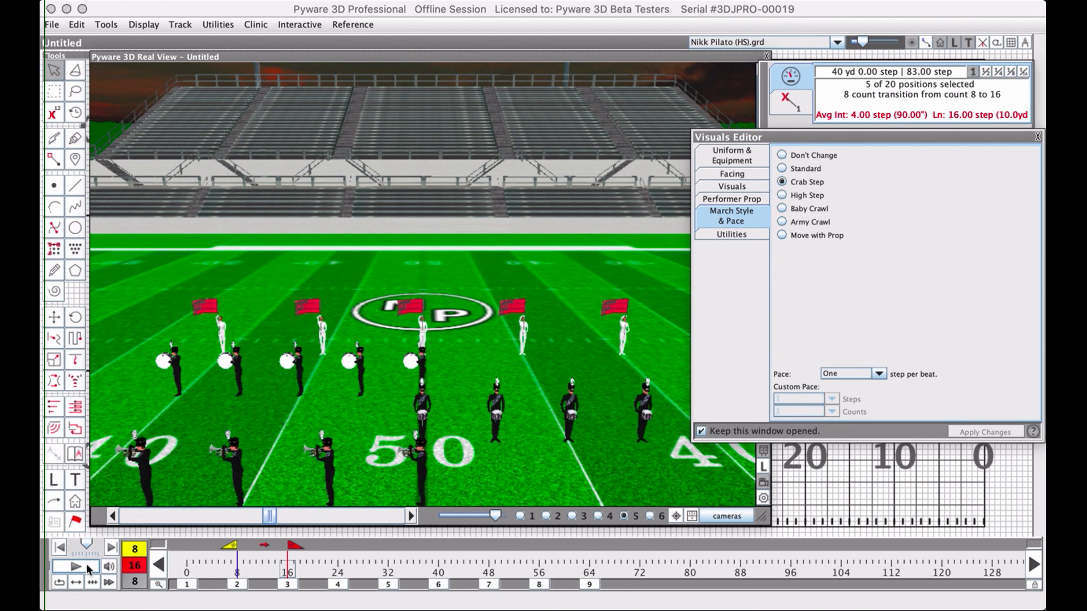
left_click(75, 567)
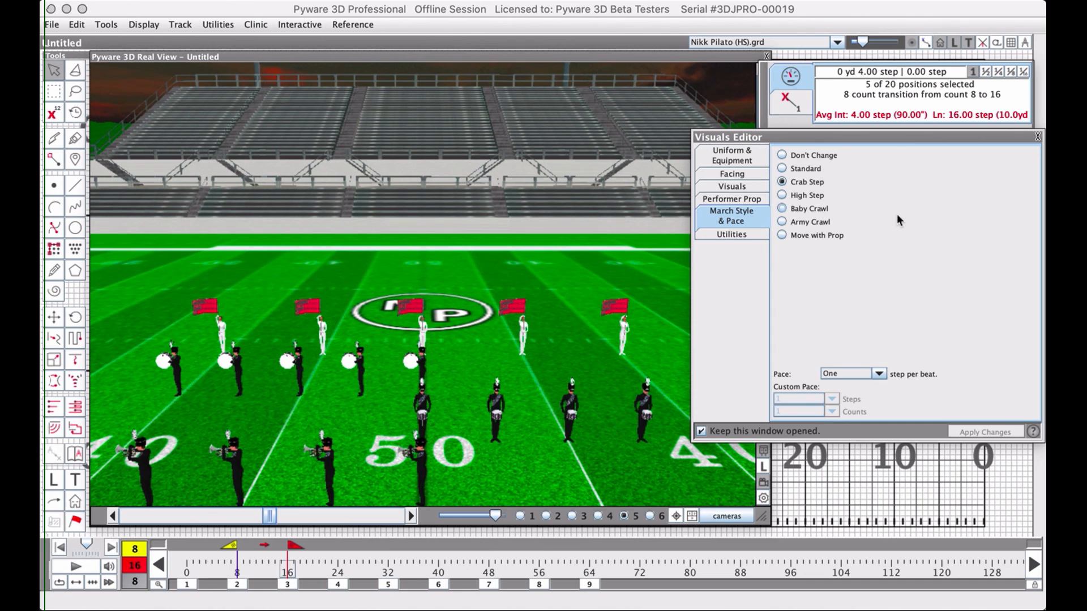
left_click(783, 169)
left_click(782, 196)
left_click(338, 586)
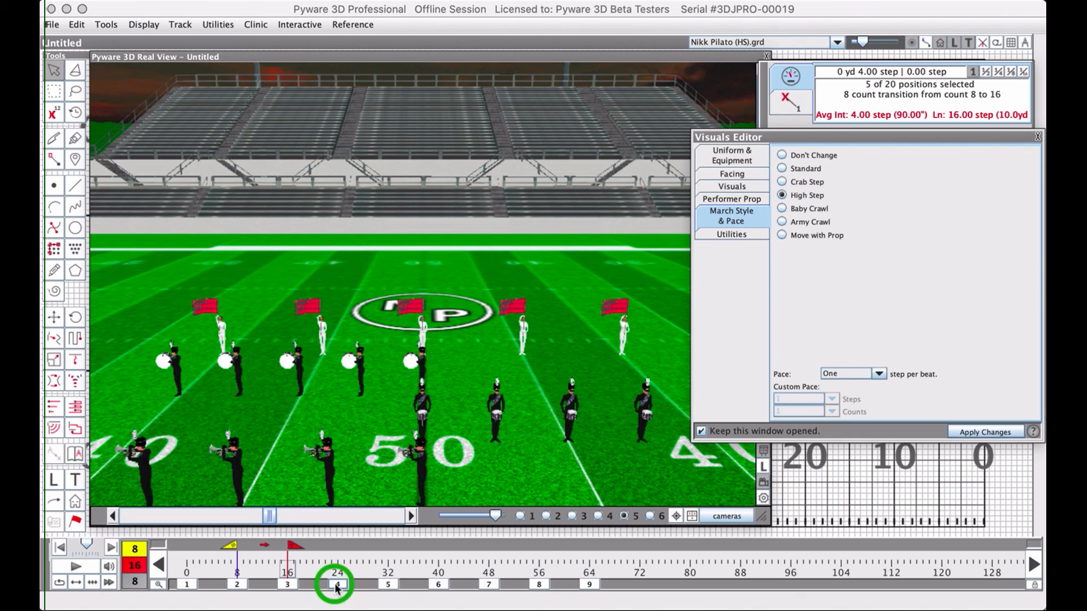
- Set the front row's march style to High Step for counts 0 to 8 and apply it
left_click(239, 586)
left_click(478, 60)
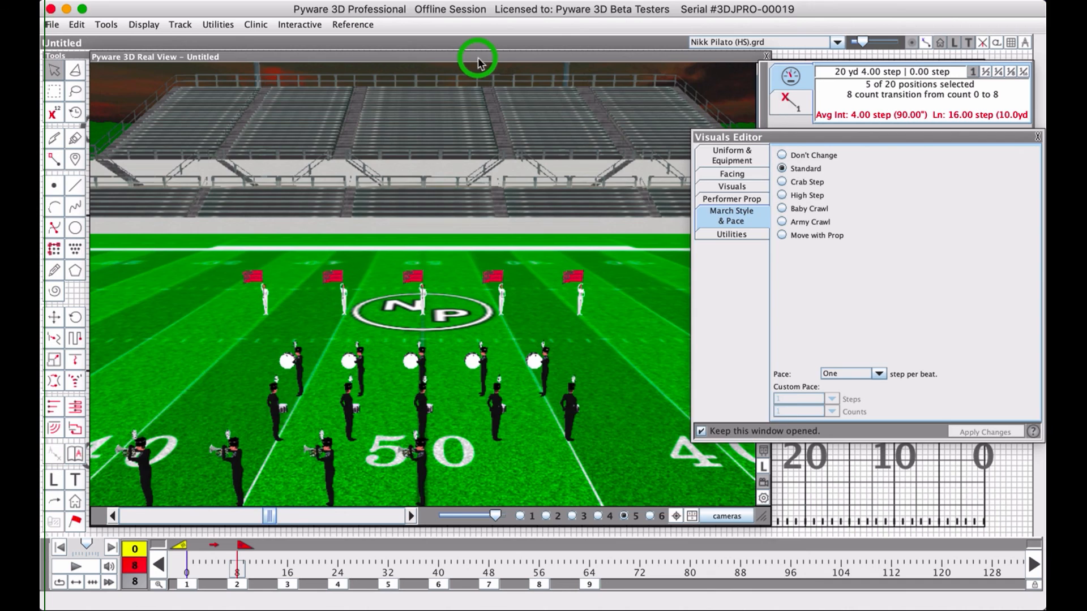
left_click_drag(437, 473, 569, 521)
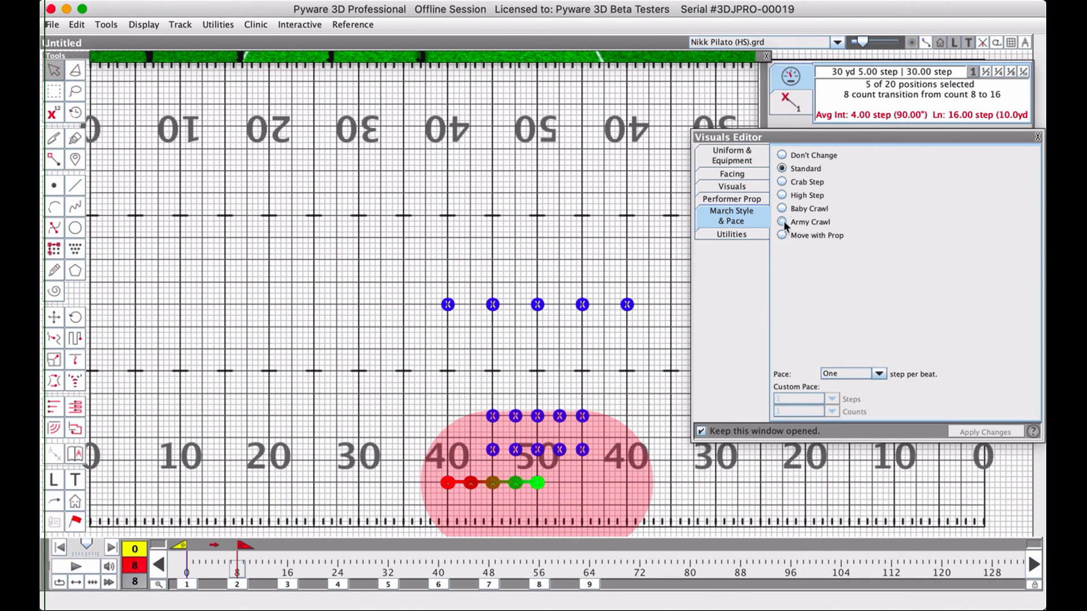
left_click(782, 195)
left_click(984, 432)
- Play the front row's high step in 3D
left_click(401, 56)
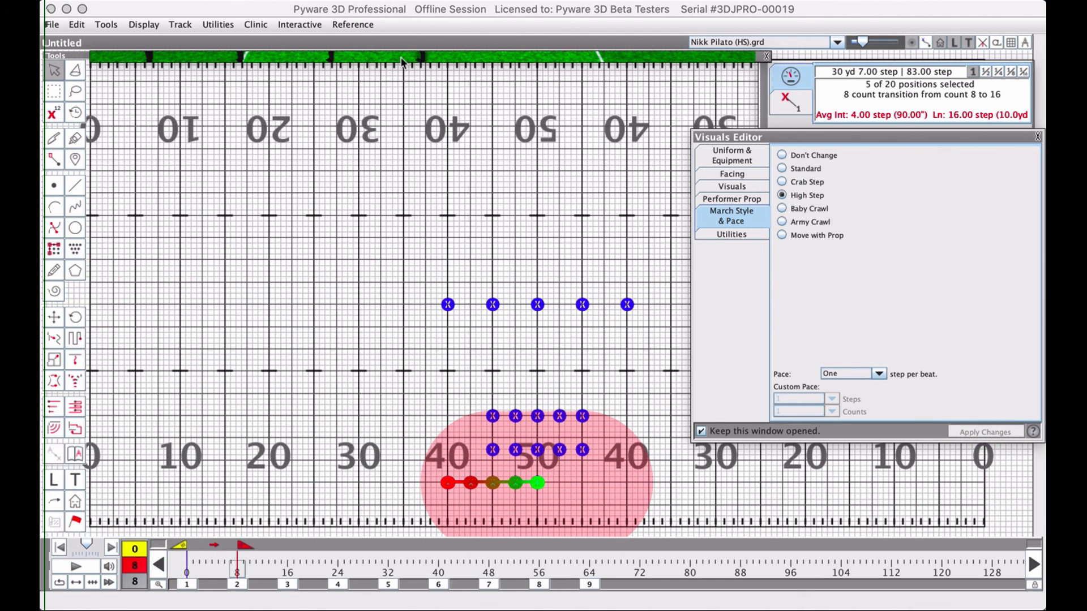
left_click(77, 567)
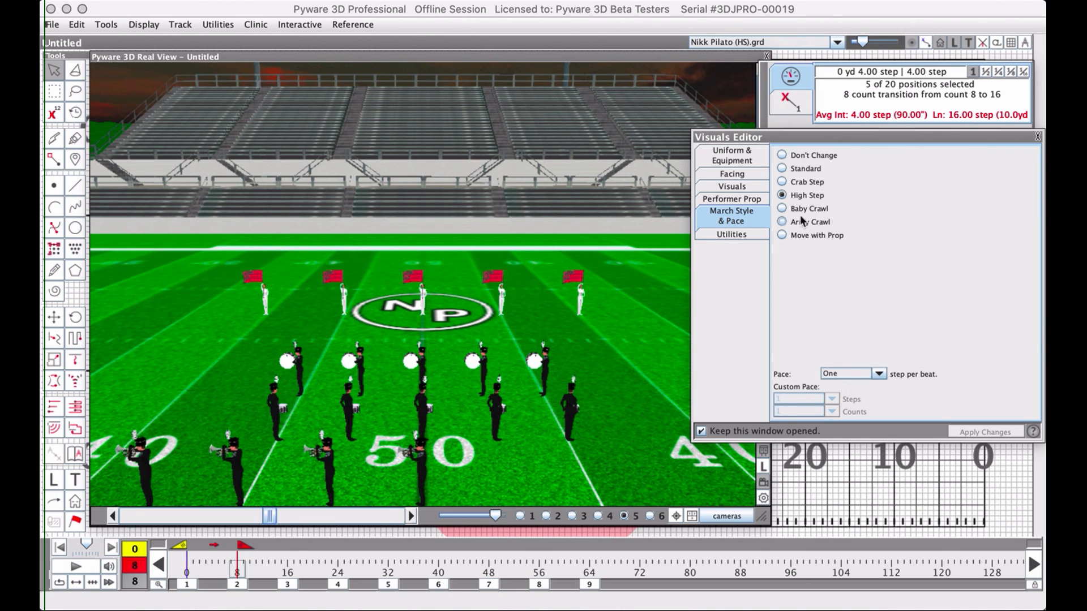
- Apply the Baby Crawl march style to the front row for counts 0 to 8 and play it in 3D
left_click(783, 209)
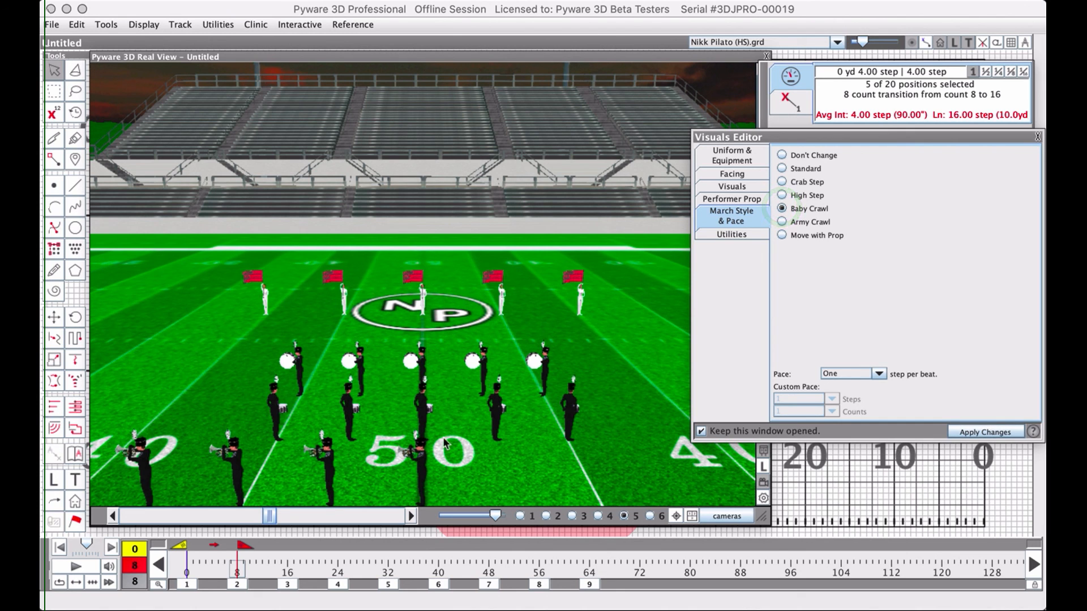
scroll(444, 438, "down", 2)
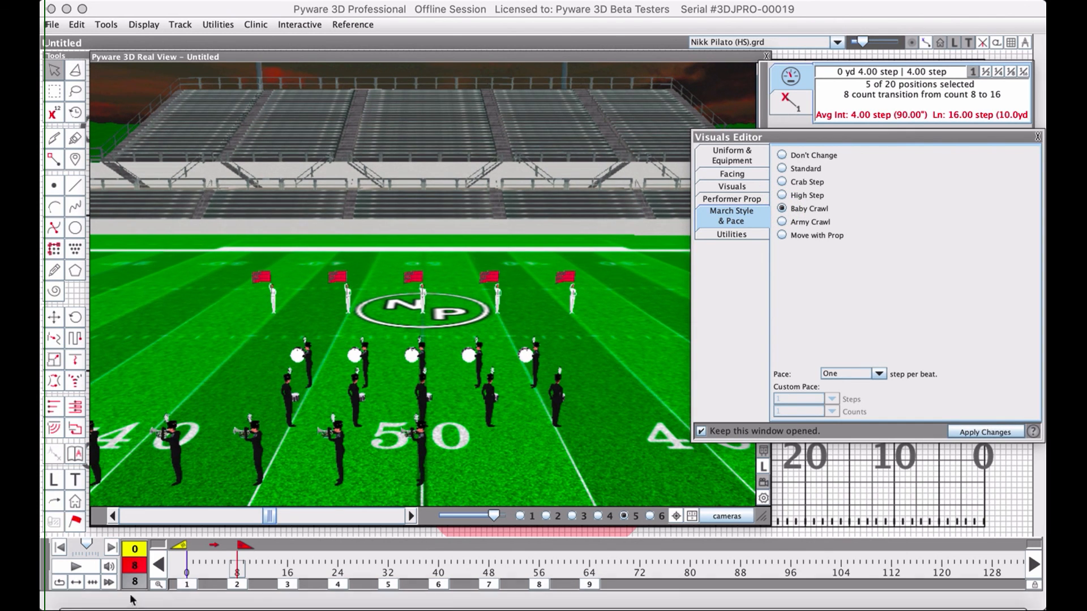
left_click(981, 433)
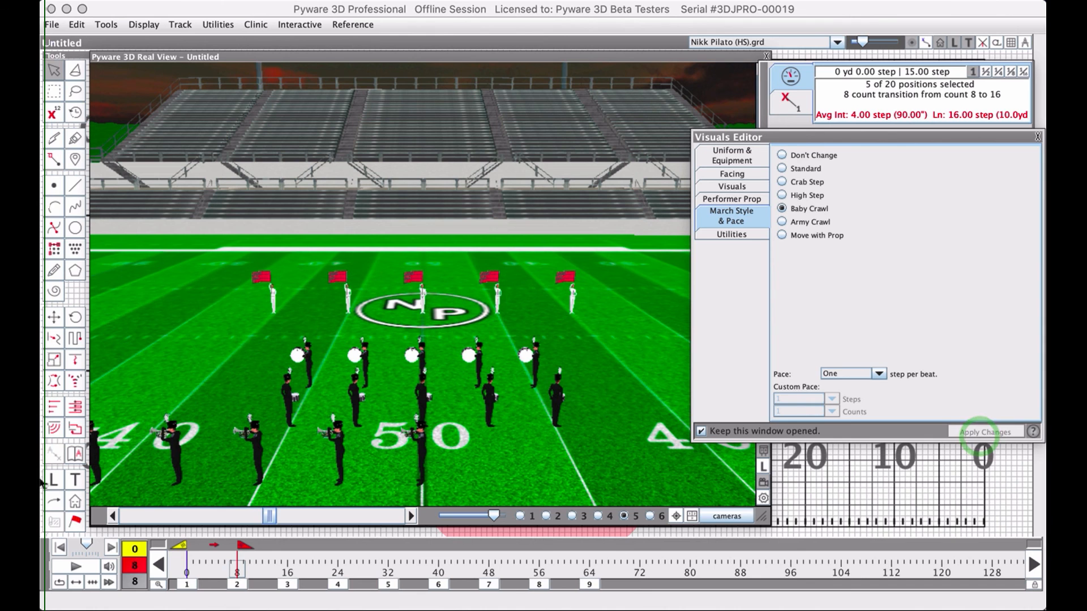
left_click(76, 567)
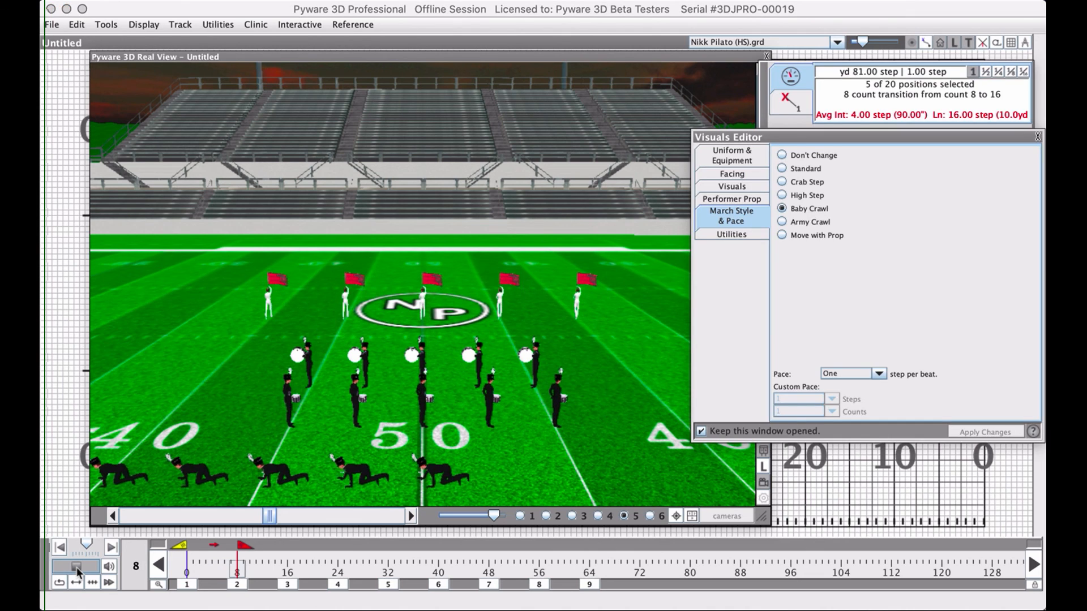
- Apply the Army Crawl march style to the front row for counts 0 to 8 and play it in 3D
left_click(782, 222)
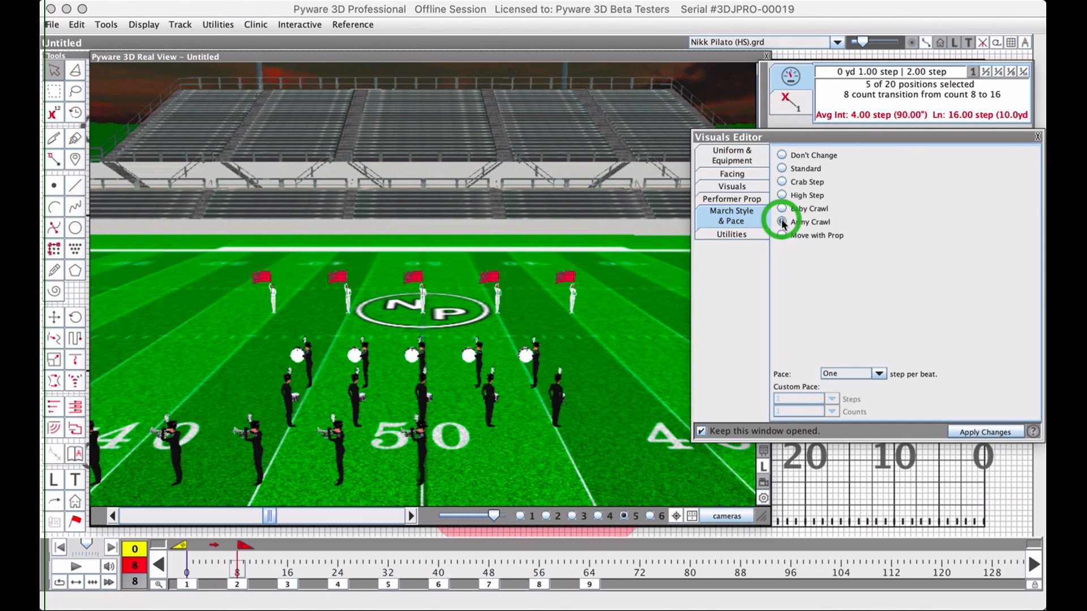
left_click(975, 433)
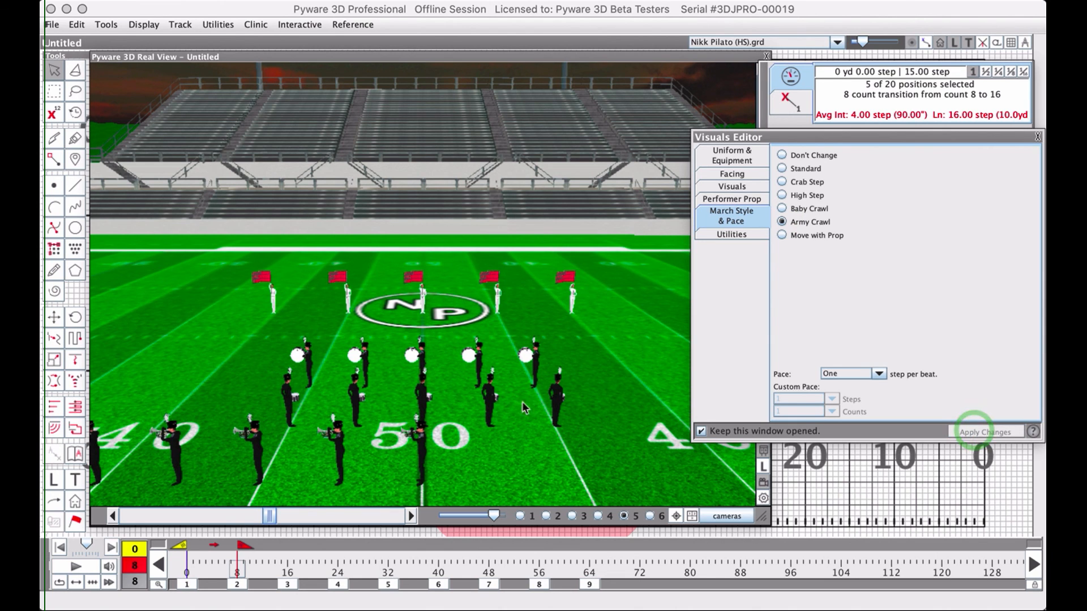
left_click(75, 564)
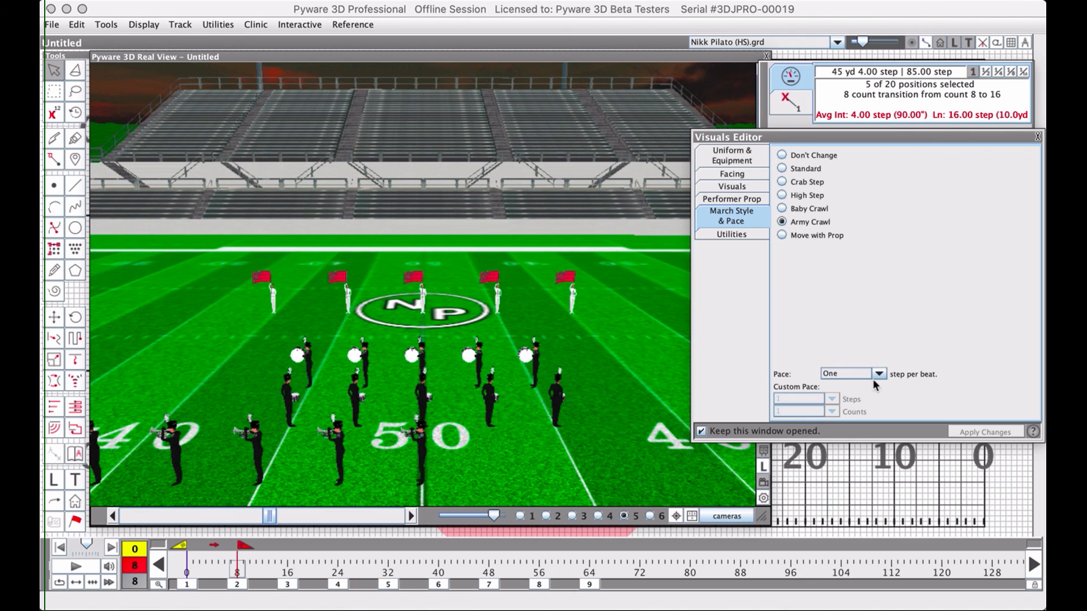
- Bring the drill field view forward and go to the transition from count 32 to 40, leaving no performers selected
double_click(430, 52)
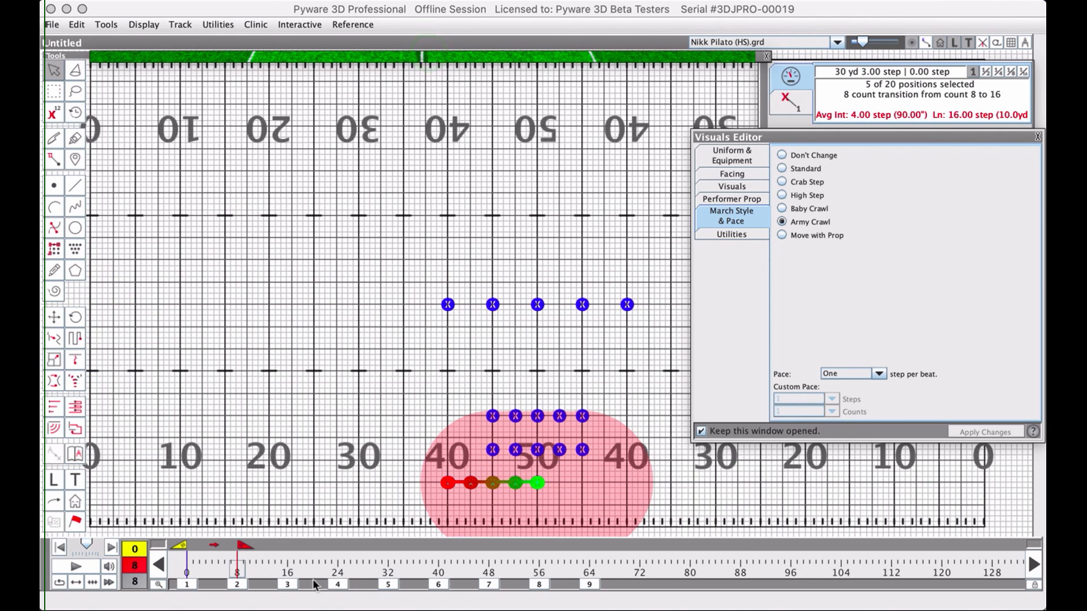
left_click(431, 583)
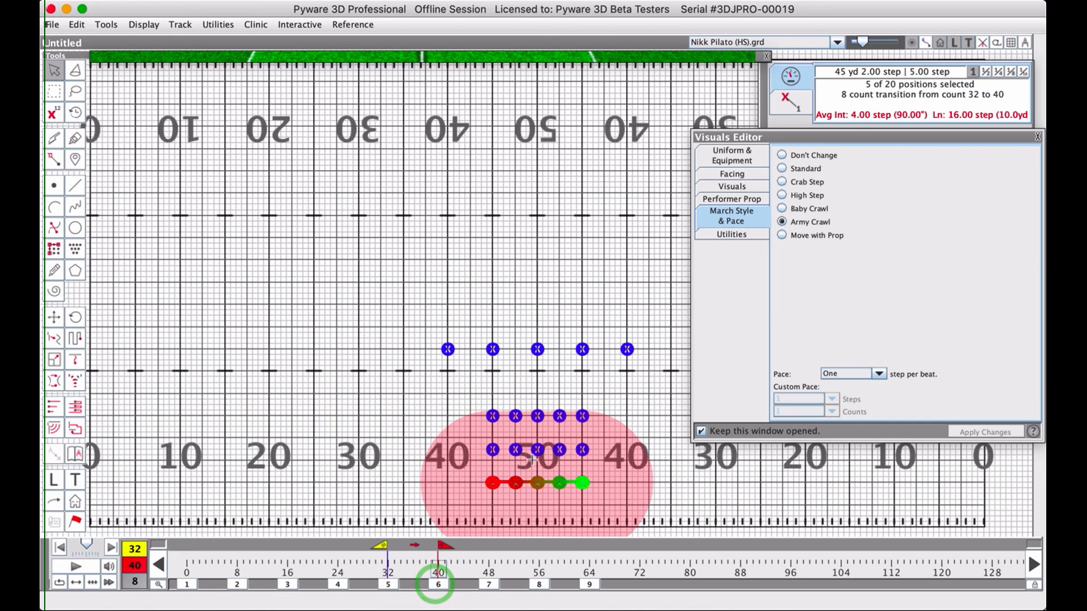
left_click(461, 461)
left_click(460, 301)
left_click_drag(461, 301, 600, 505)
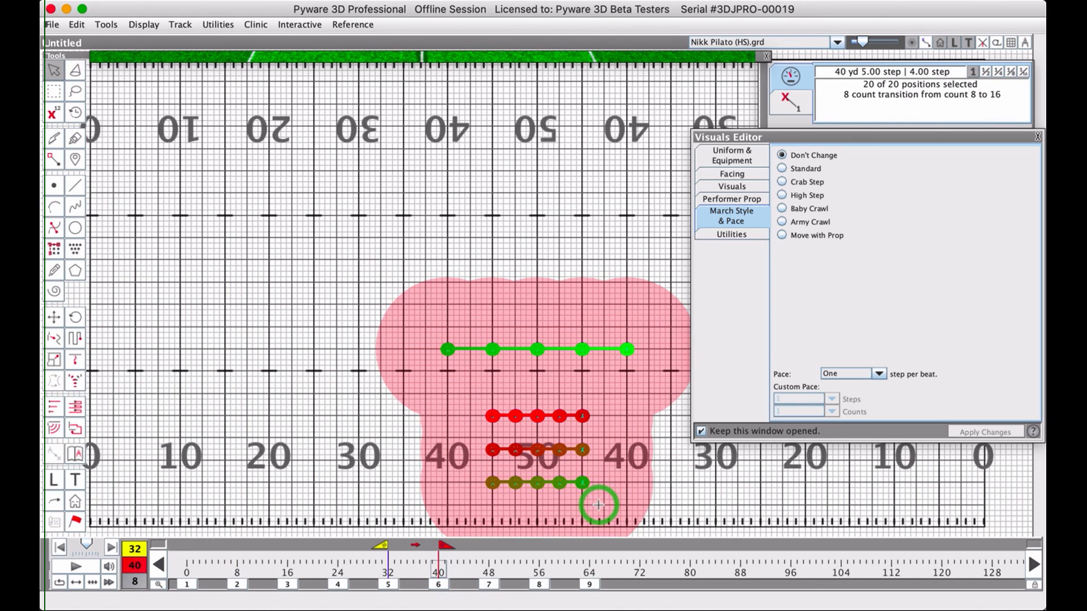
key("Return")
left_click(539, 368)
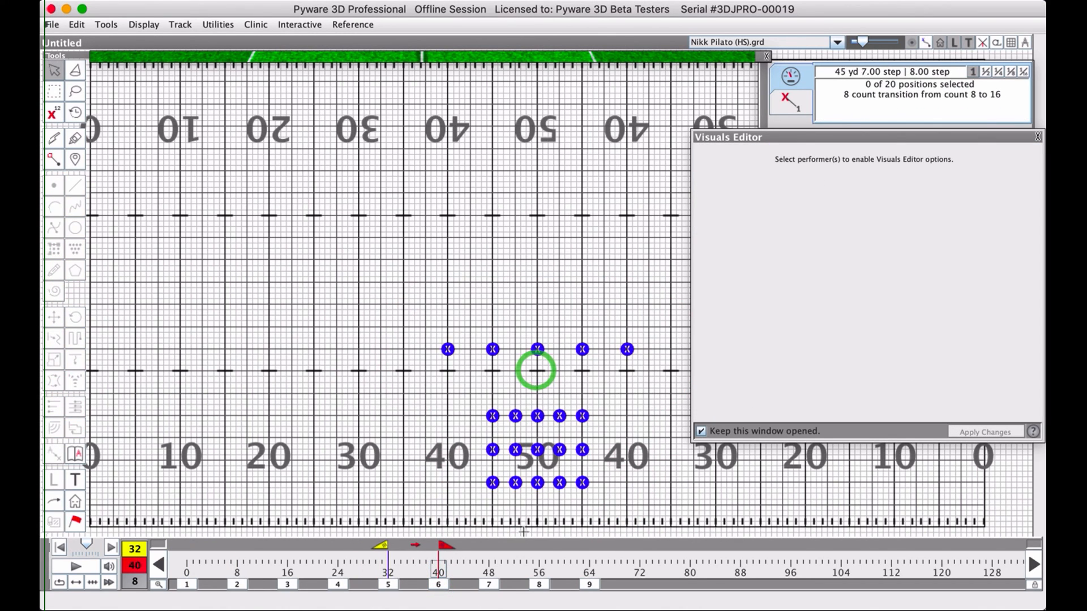
- Push the front row of performers 2.5 yards to the left for counts 32 to 40
left_click_drag(496, 478, 589, 492)
key("F2")
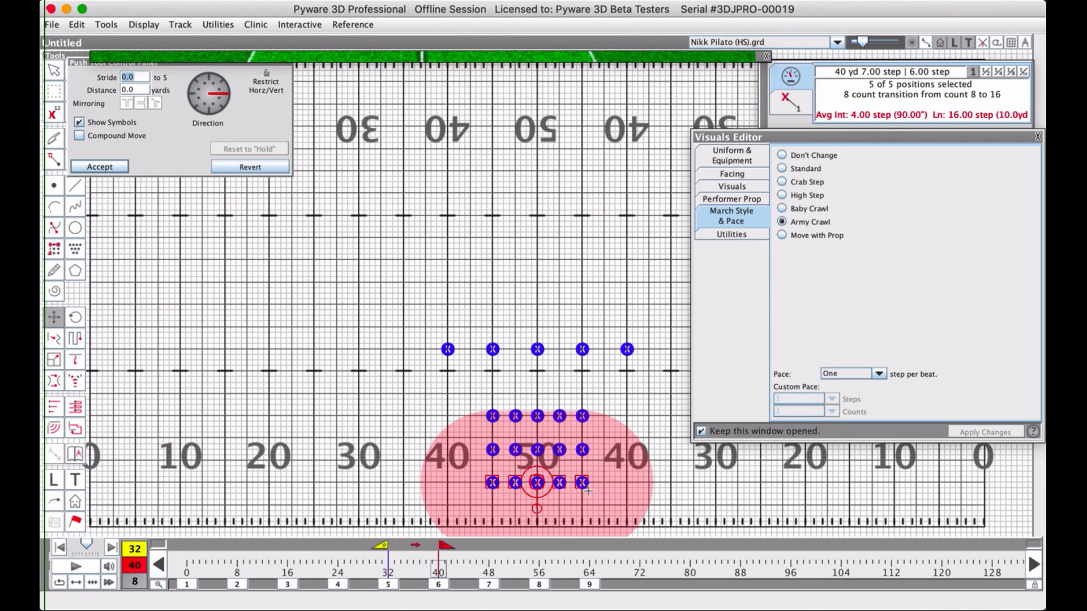
key("Left")
key("Left")
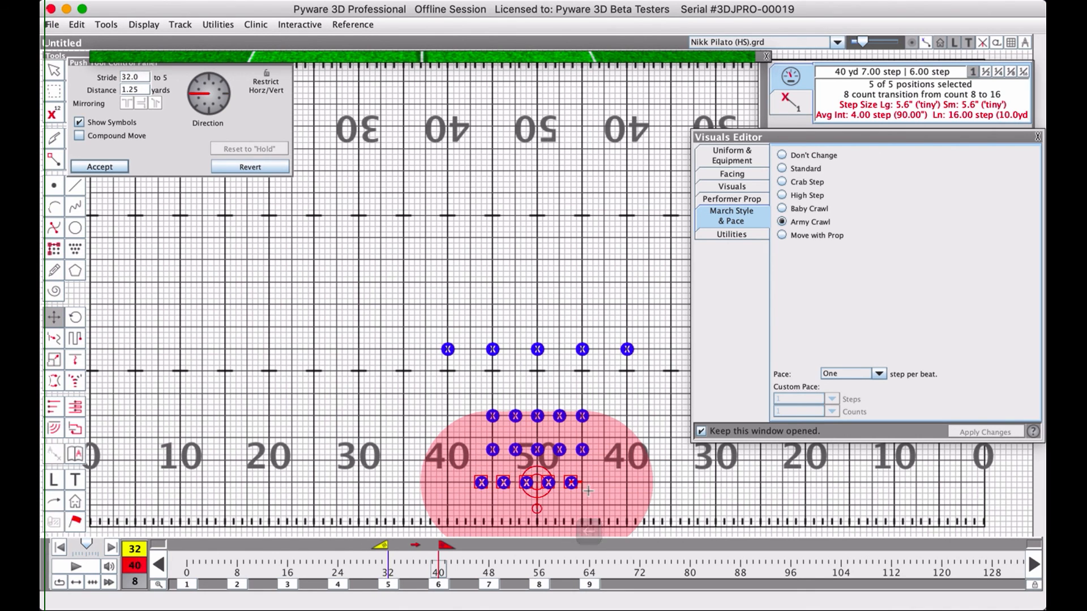
key("Left")
key("Left")
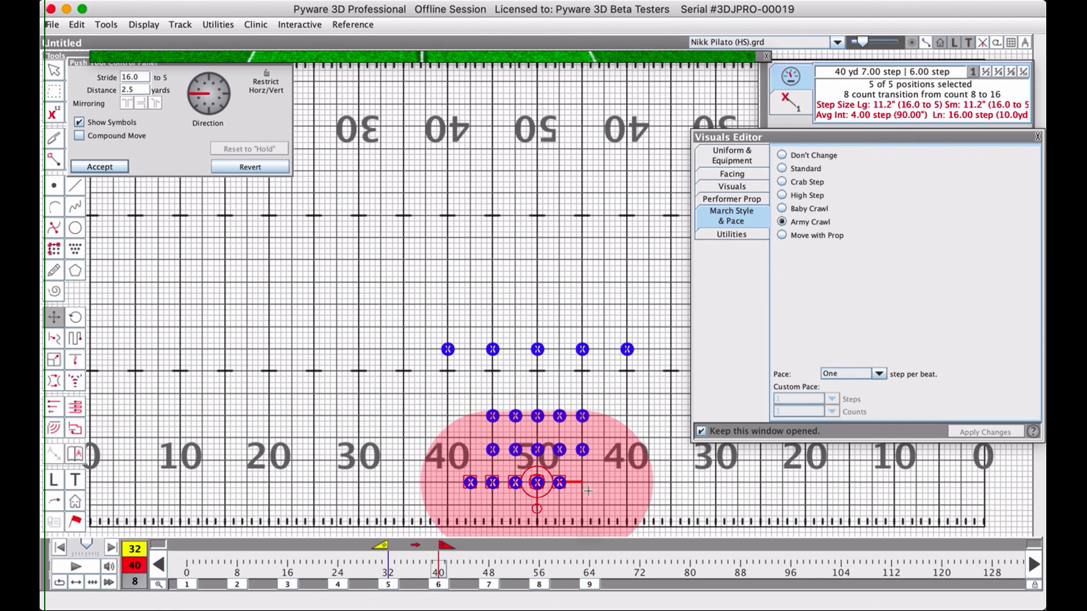
key("Return")
- Push the second row of performers 5 yards to the right for counts 32 to 40
left_click_drag(485, 437, 559, 462)
key("Right")
key("Right")
key("Right")
key("Right")
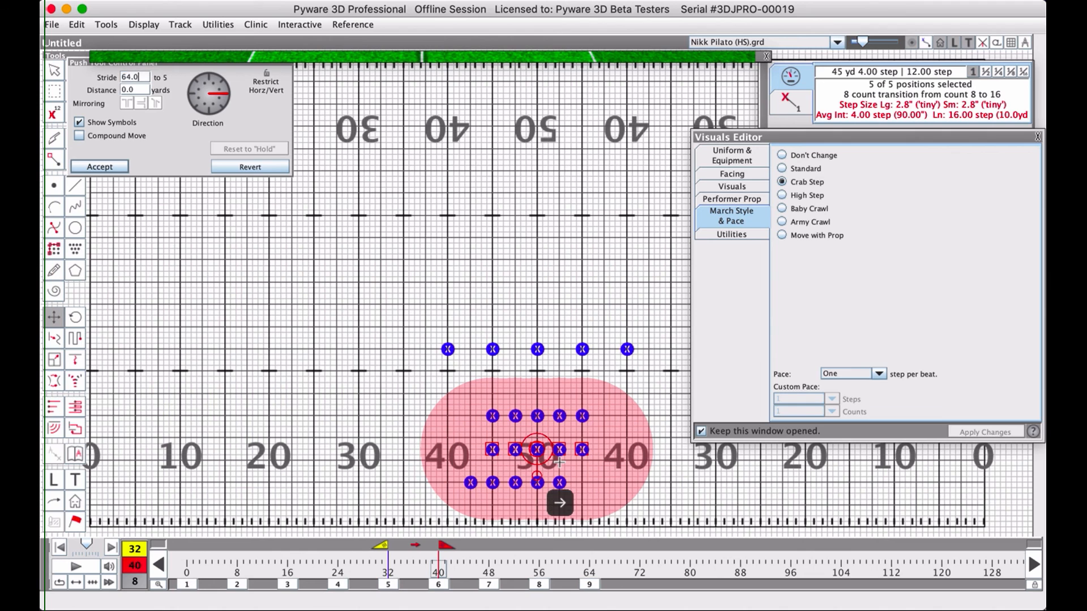
key("Right")
key("Right")
key("Right")
key("Right")
key("Return")
- Push the back row of performers 10 yards straight upfield for counts 32 to 40
left_click_drag(419, 320, 624, 374)
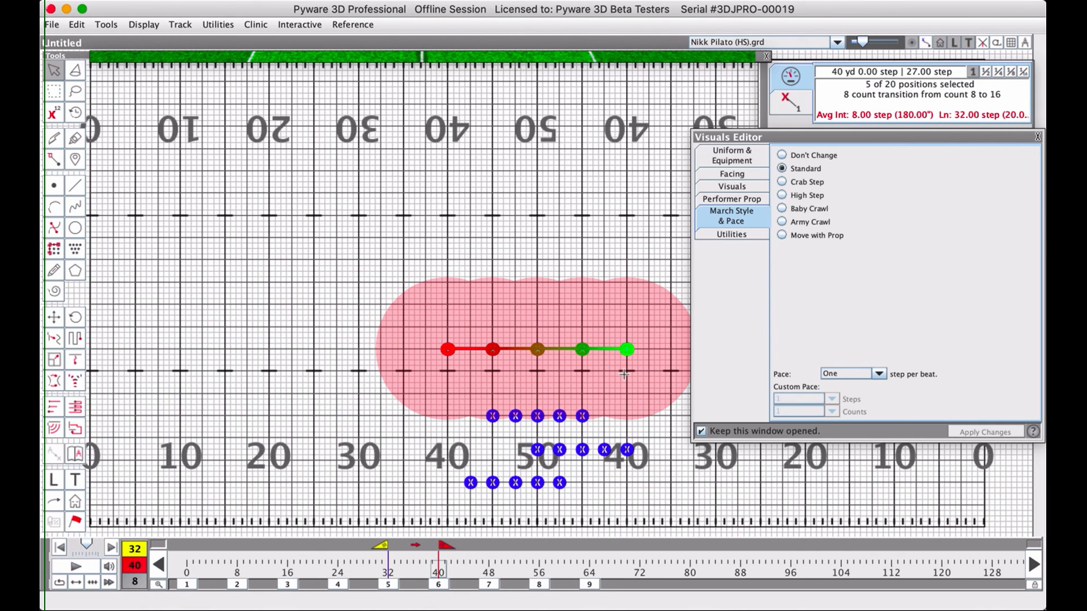
key("F2")
key("Up")
key("Up")
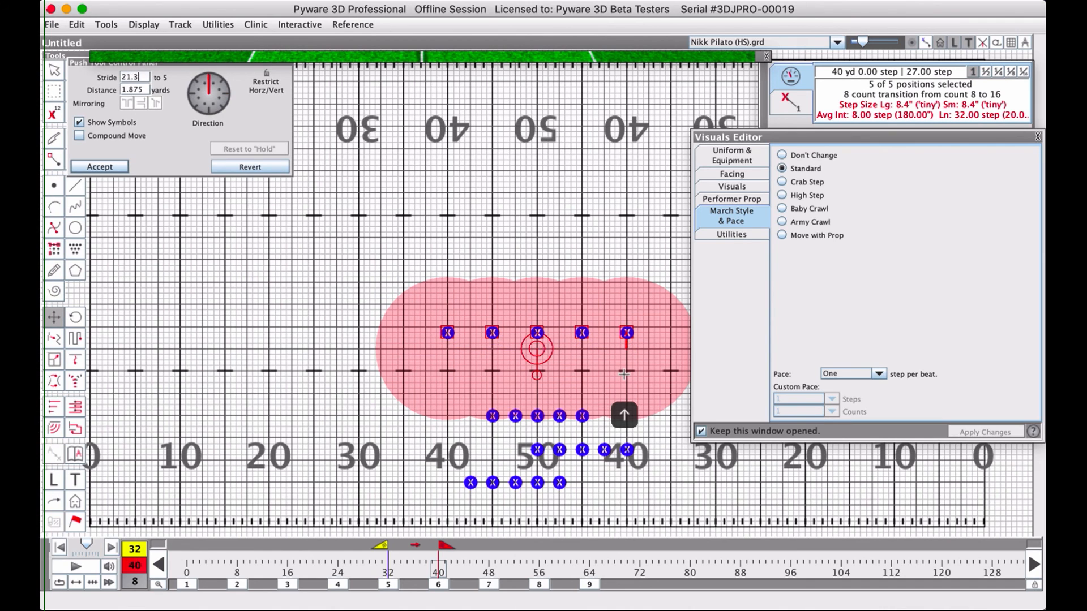
key("Up")
key("Up")
key("Up")
key("Up")
key("Up")
key("Up")
key("Up")
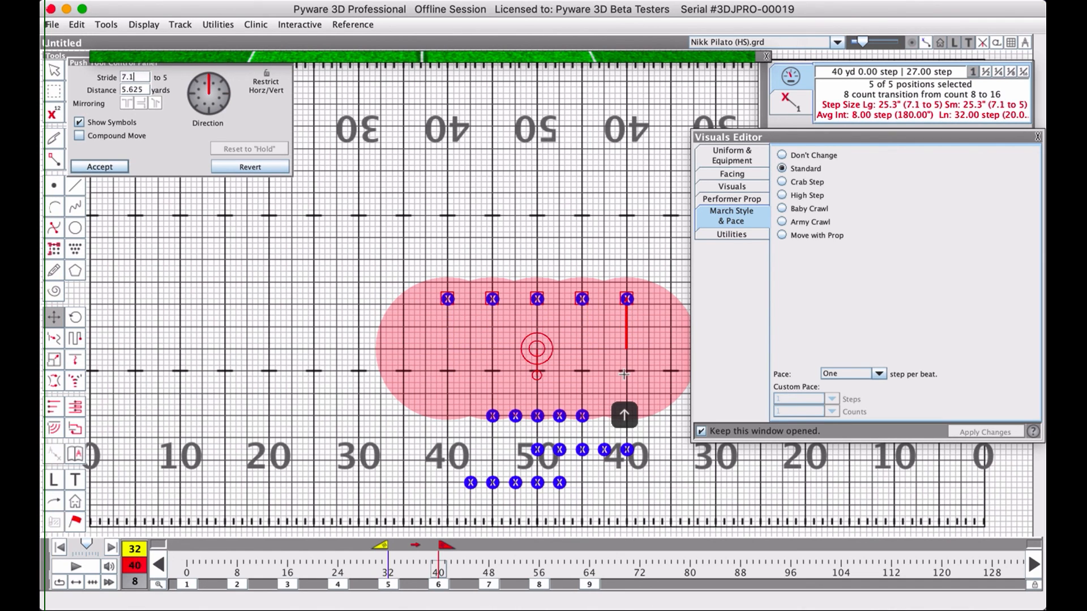
key("Up")
key("Up")
key("Up")
key("Up")
key("Up")
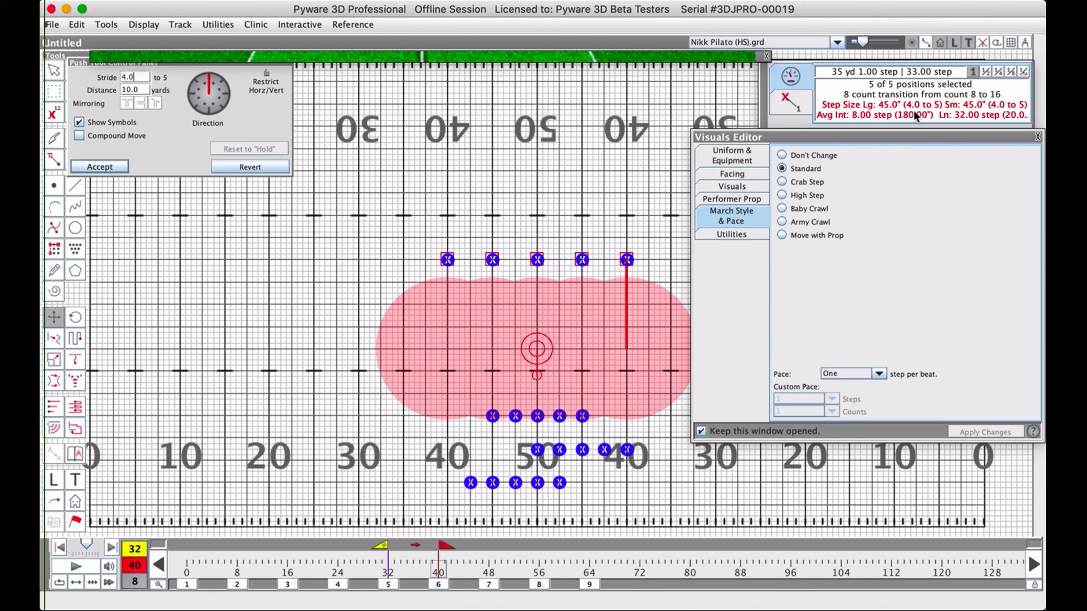
key("Return")
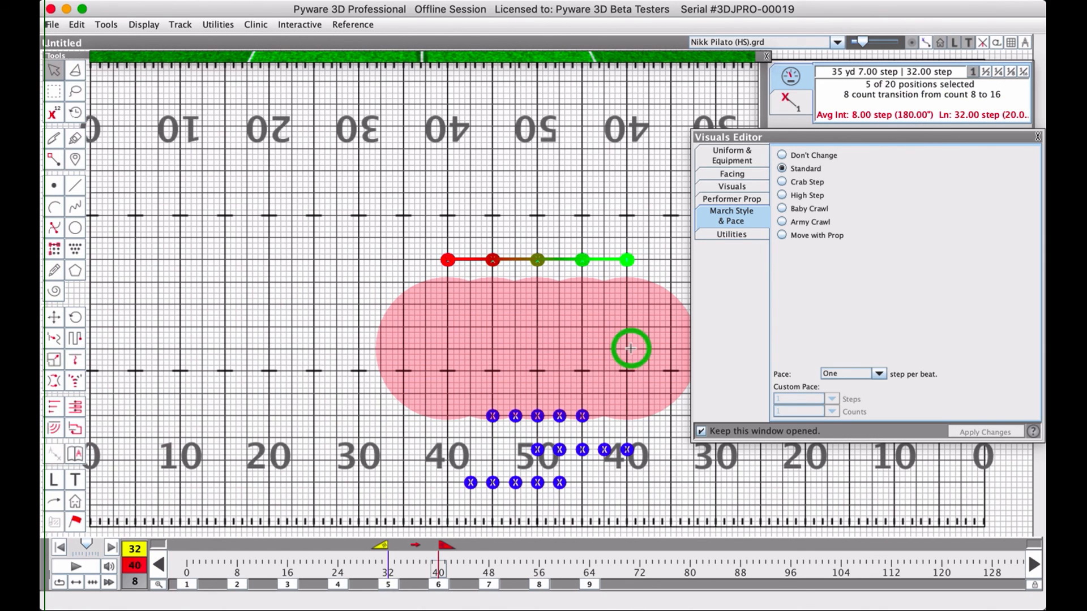
- Set the back row's pace to Two steps per beat and apply it
left_click(631, 349)
left_click_drag(508, 245, 584, 287)
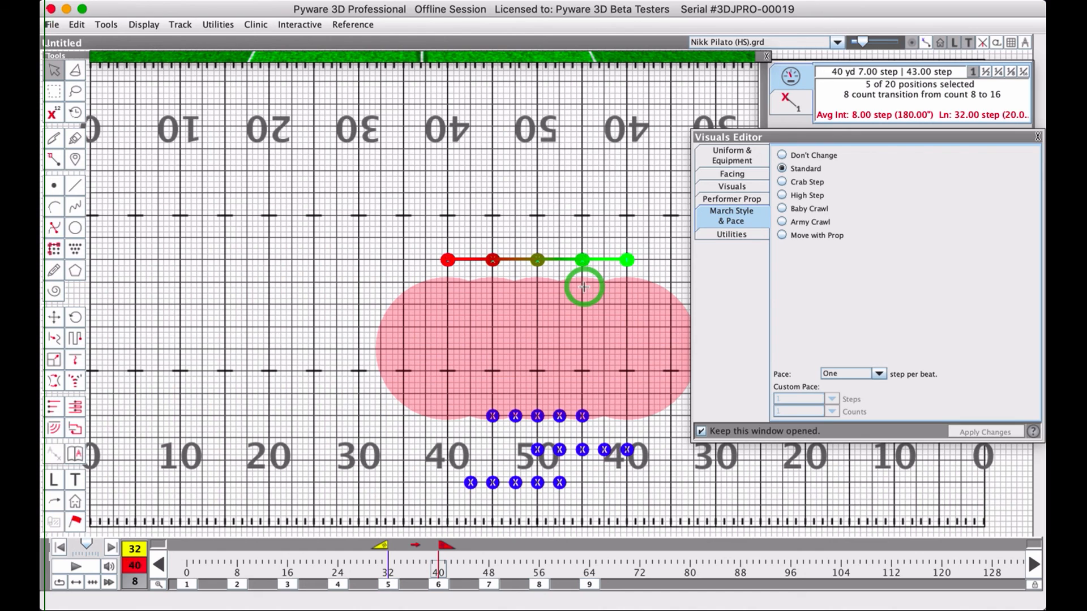
left_click(861, 375)
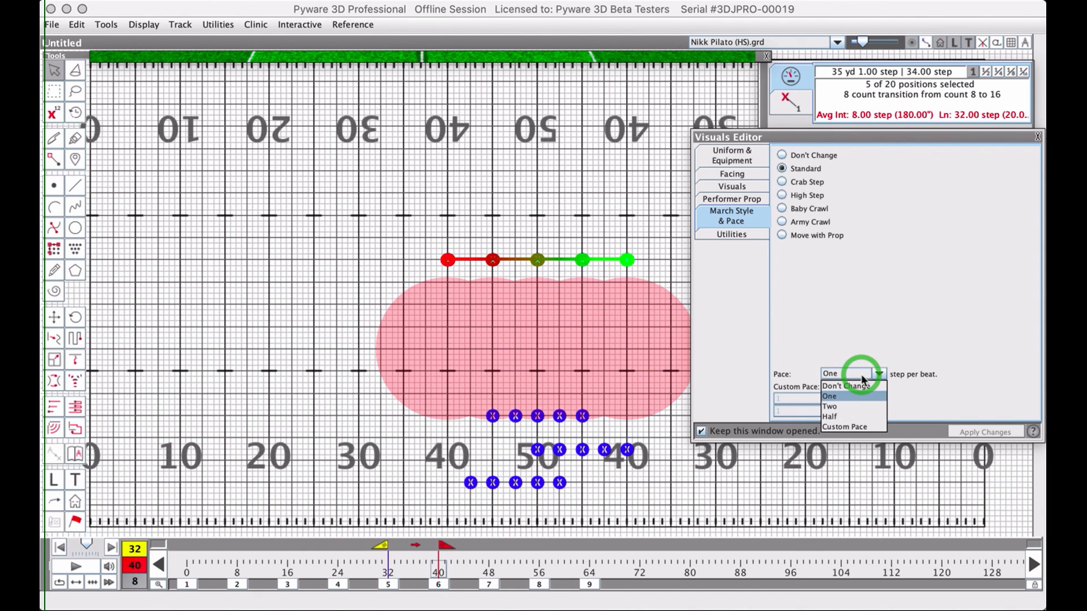
left_click(843, 402)
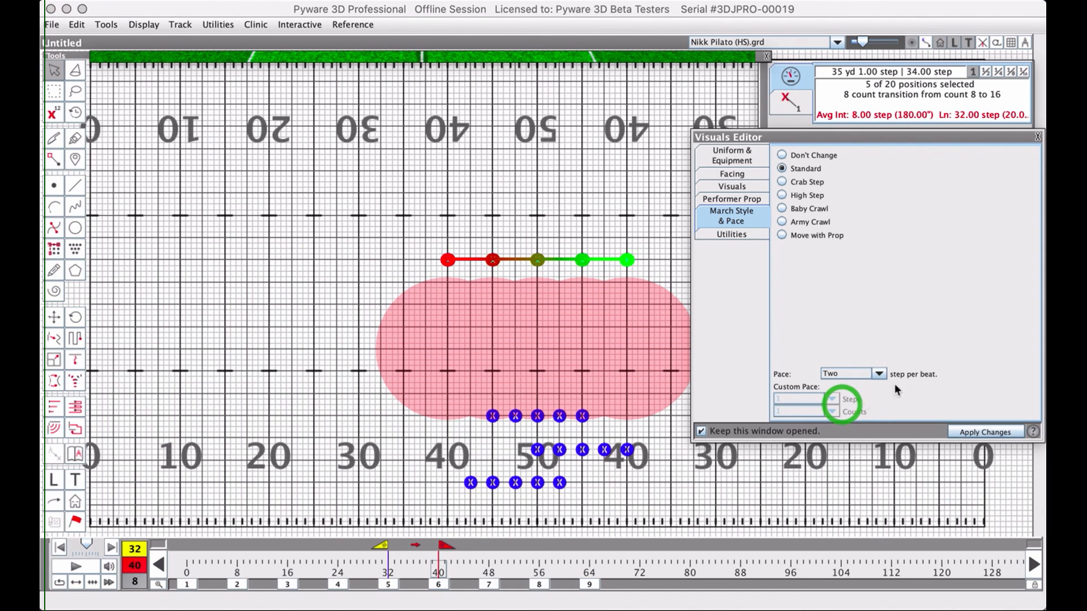
left_click(978, 433)
- Set the front row's pace to Half step per beat and apply it
left_click_drag(517, 432, 622, 473)
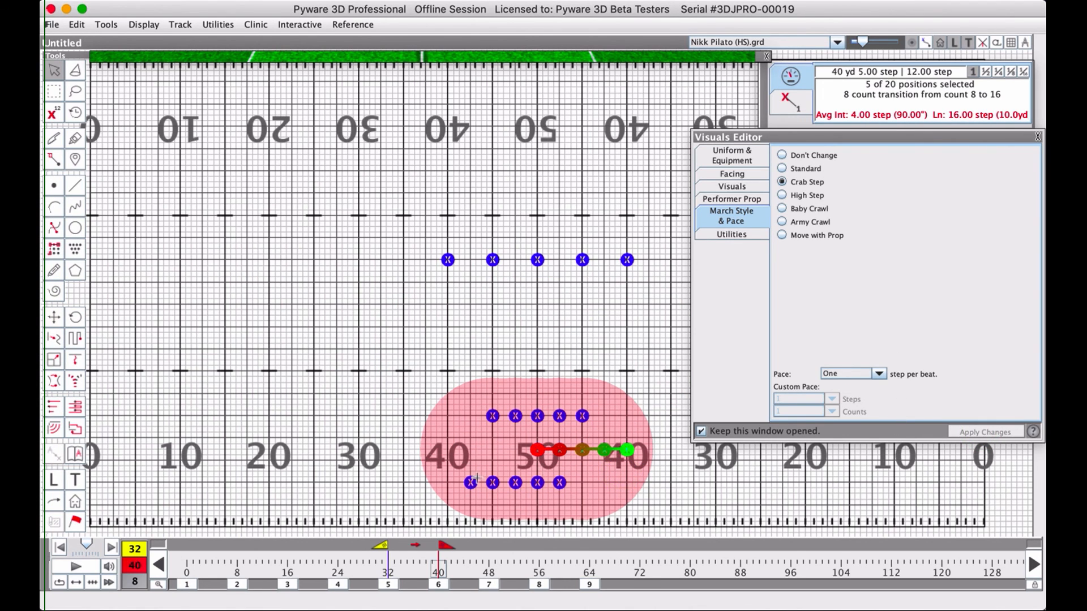
left_click_drag(446, 471, 572, 515)
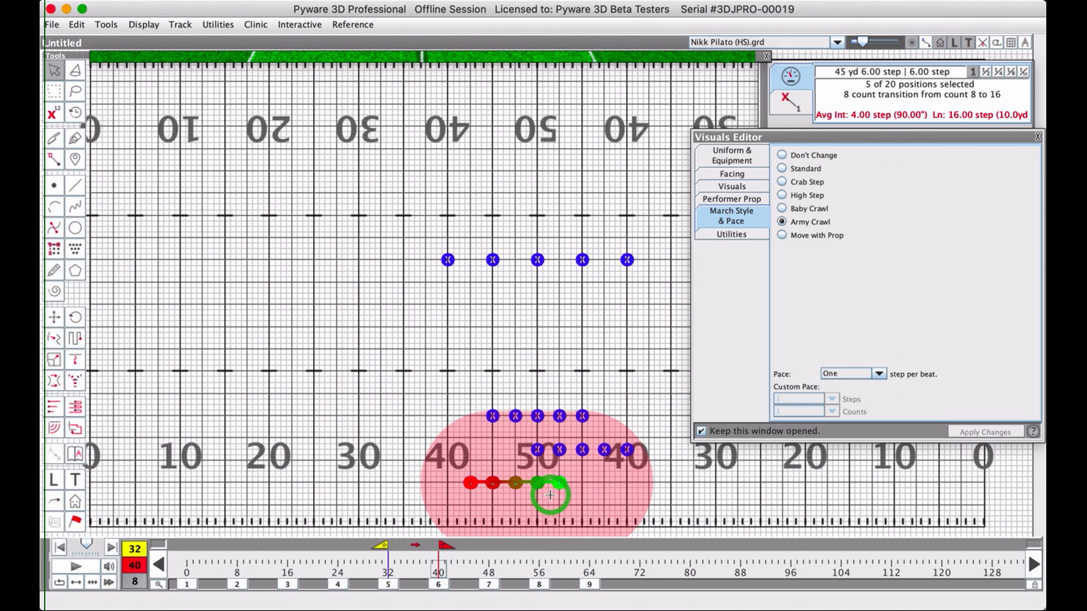
left_click(866, 372)
left_click(835, 412)
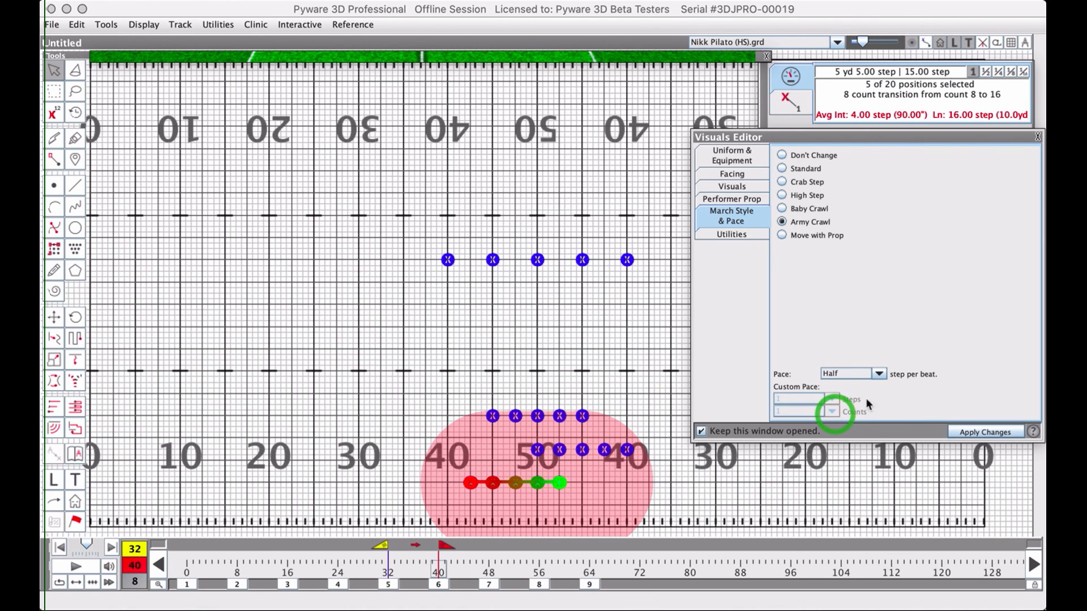
left_click(987, 431)
- Deselect the performers and play counts 32 to 40 in the 3D view
left_click(543, 267)
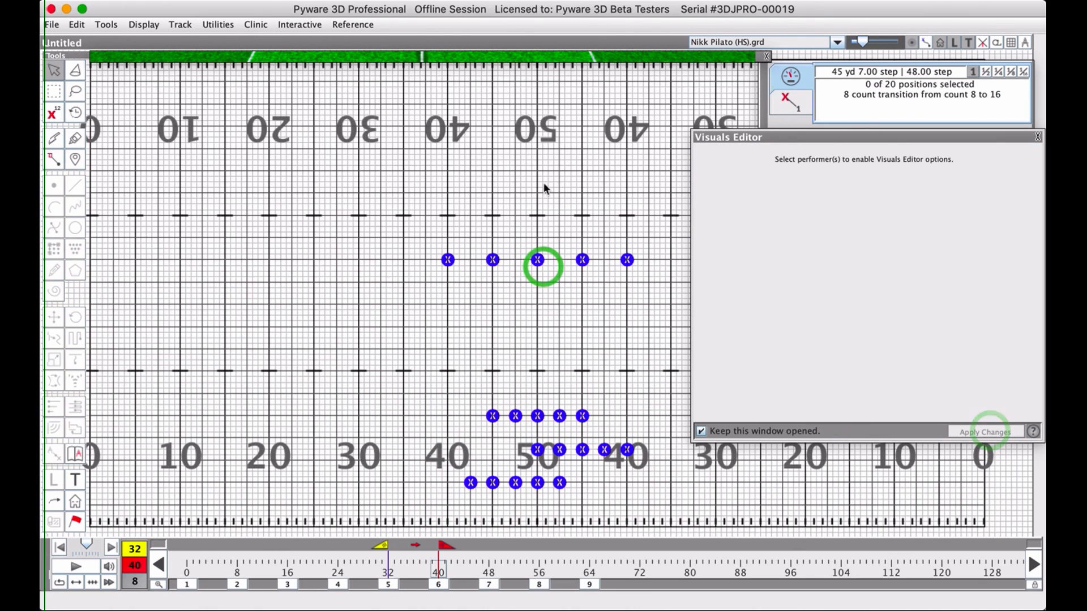
left_click(519, 56)
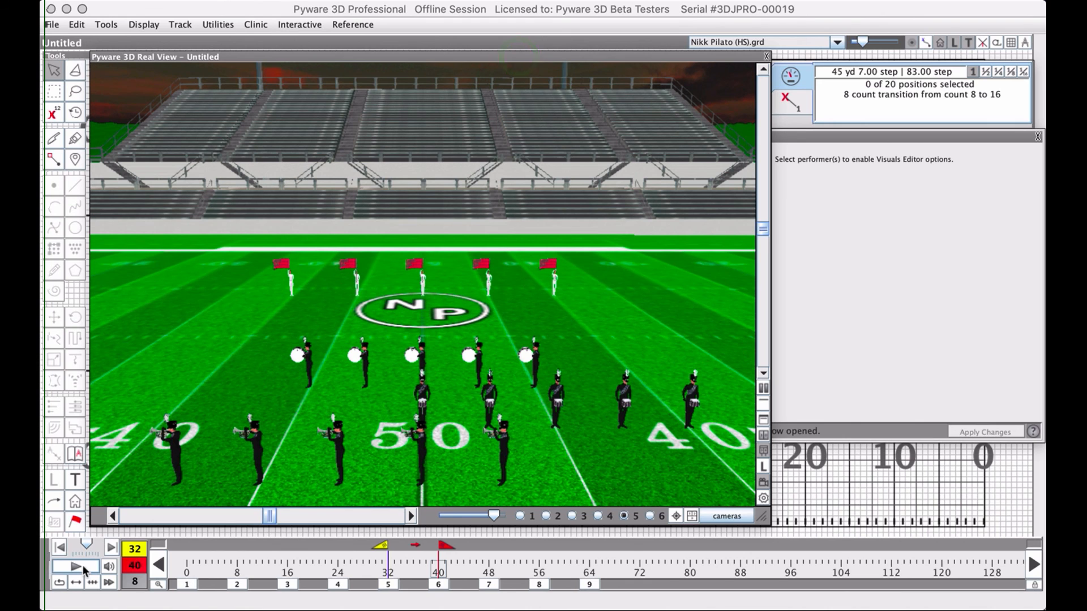
left_click(84, 564)
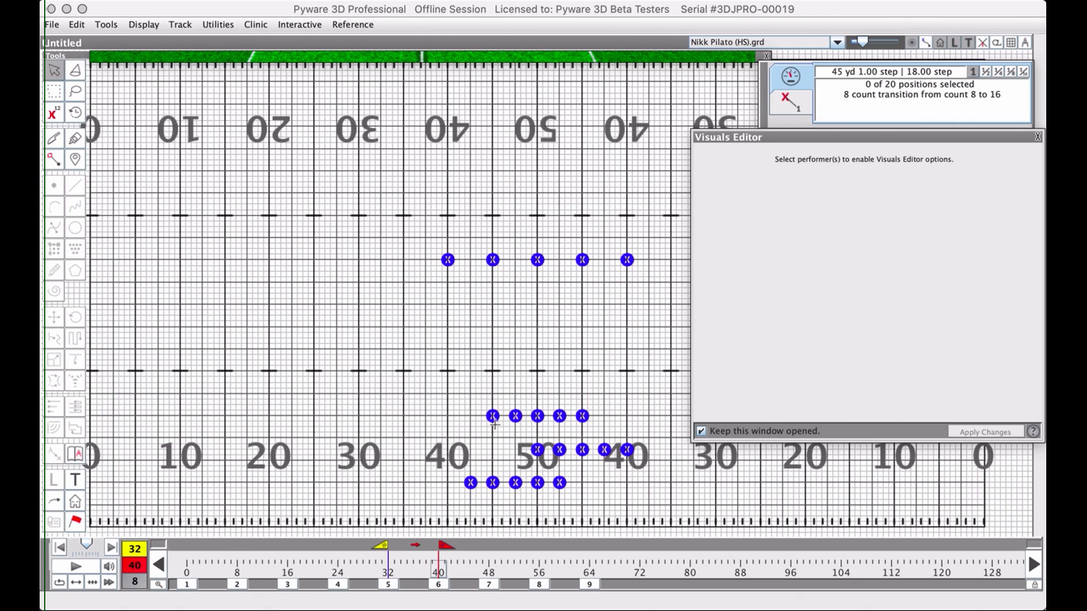
- Select the front row again, set its march style to Standard for counts 32 to 40 and apply it
left_click(457, 462)
left_click(535, 502)
left_click_drag(524, 498, 557, 504)
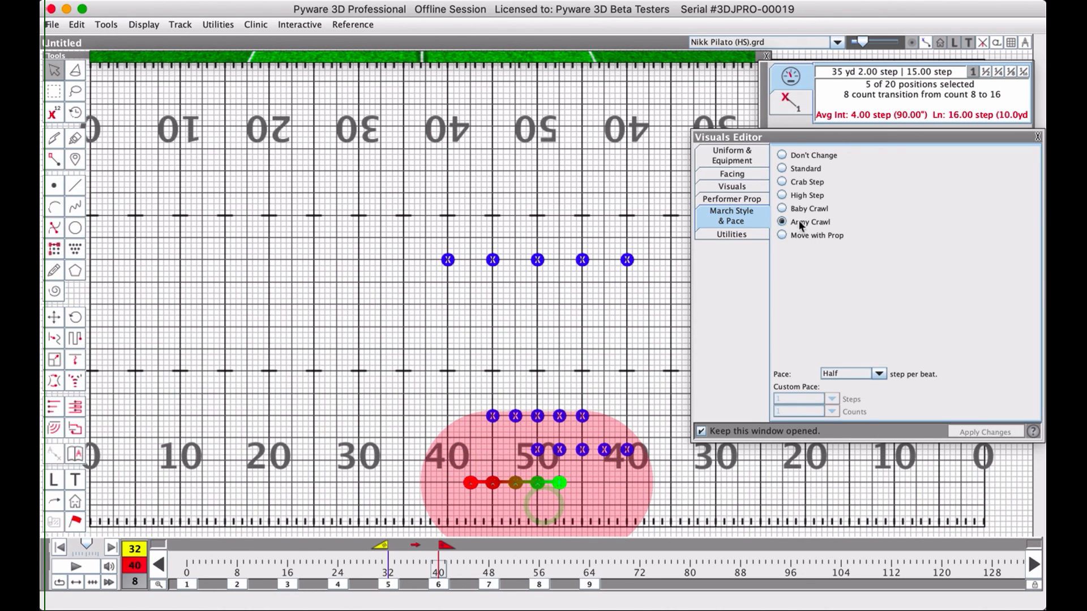
left_click(782, 168)
left_click(978, 432)
- Check the front row's march settings, then play its Standard half-pace march twice in the 3D view
left_click(498, 165)
left_click(478, 53)
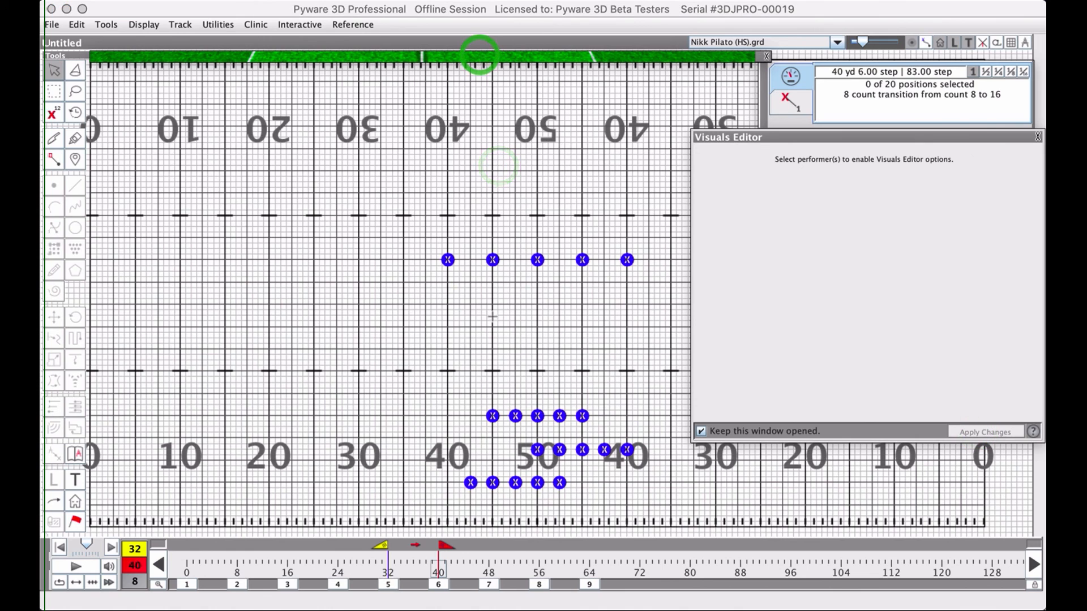
left_click_drag(460, 478, 569, 494)
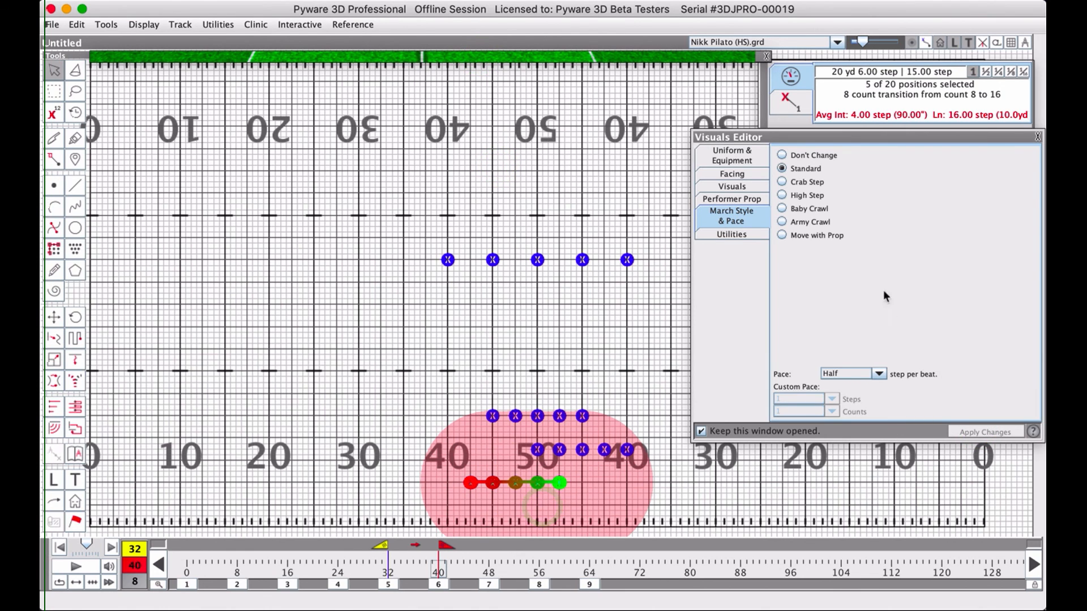
left_click(449, 55)
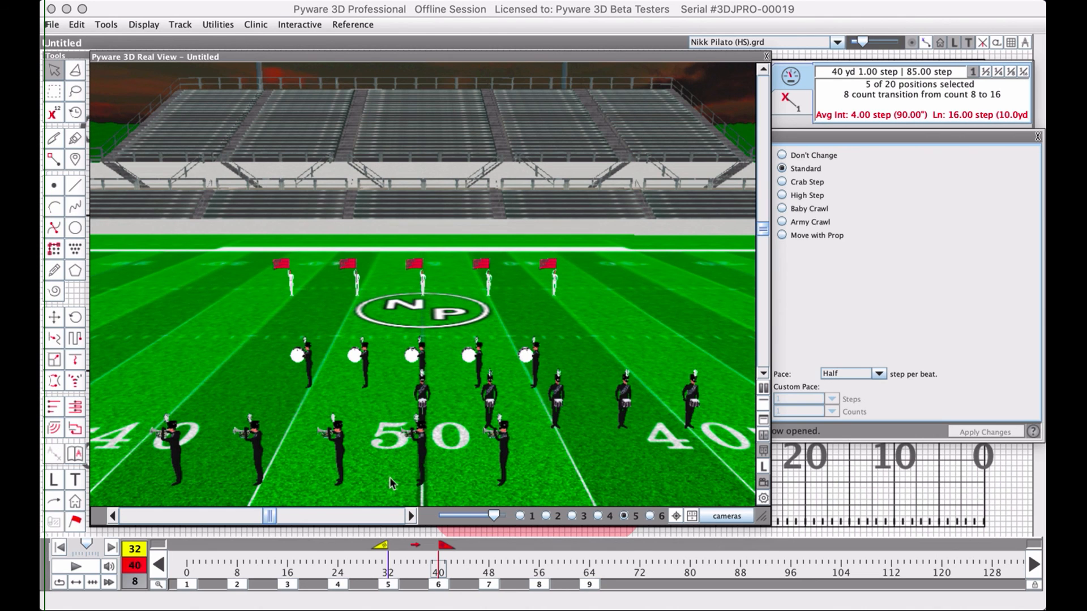
left_click(77, 566)
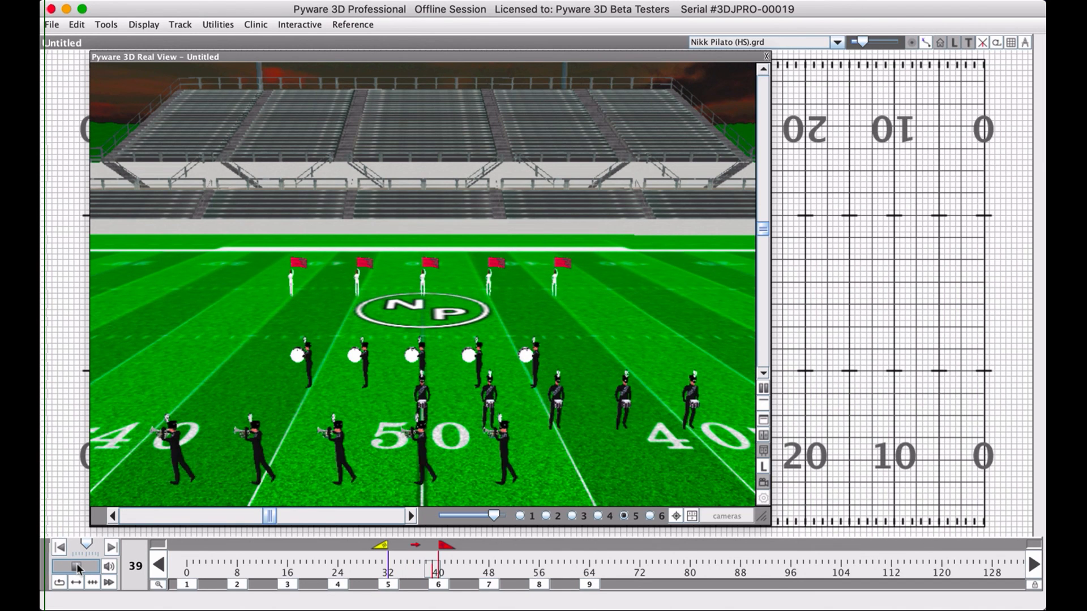
left_click(76, 563)
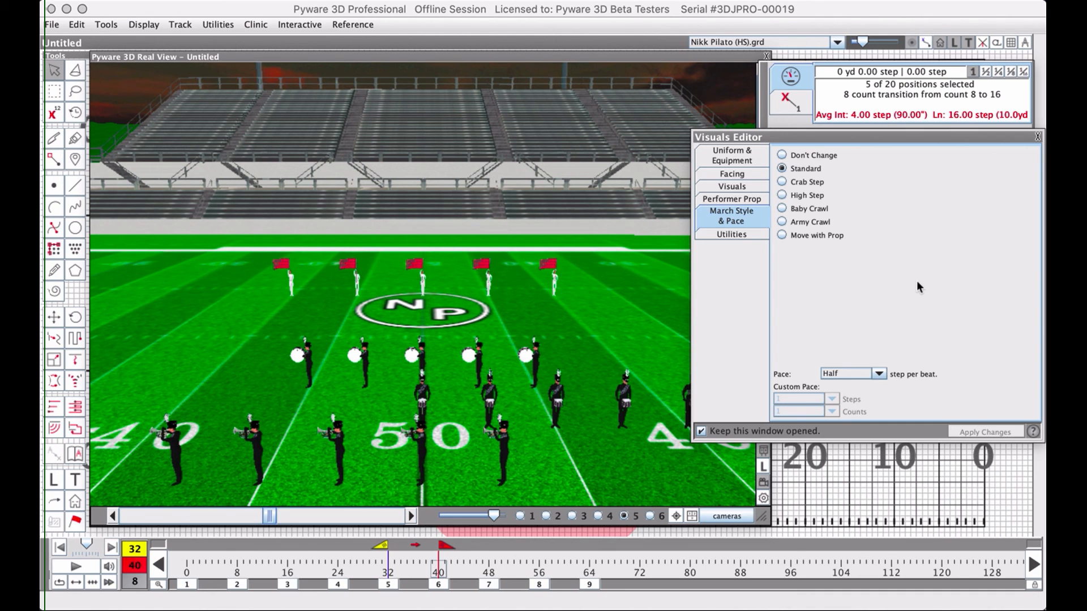
- Review the Facing, March Style & Pace, Visuals and Performer Prop options for the front row
left_click(732, 174)
left_click(731, 217)
left_click(743, 186)
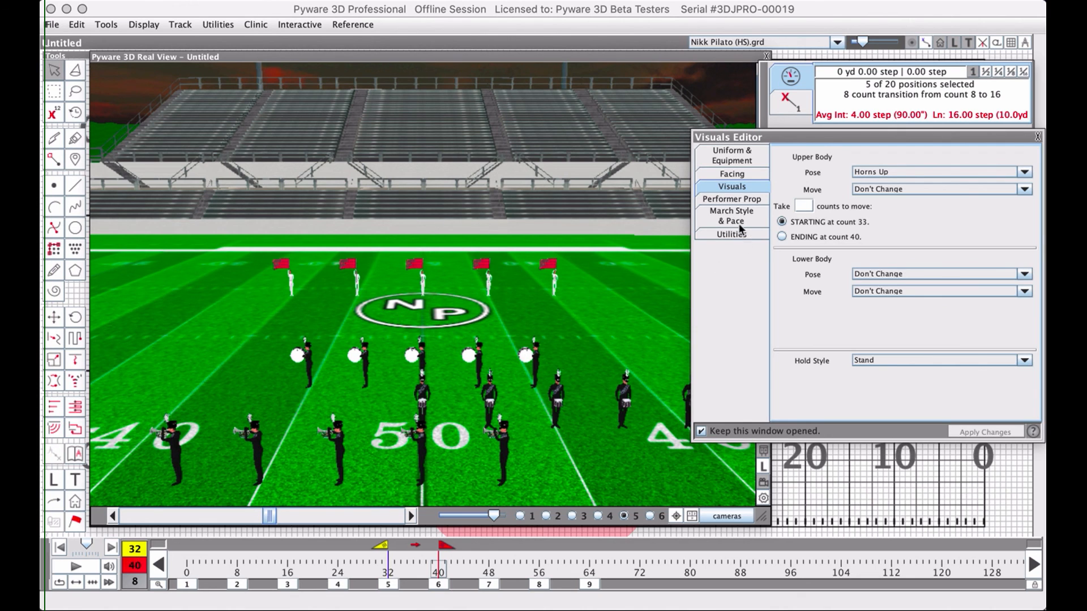
left_click(738, 199)
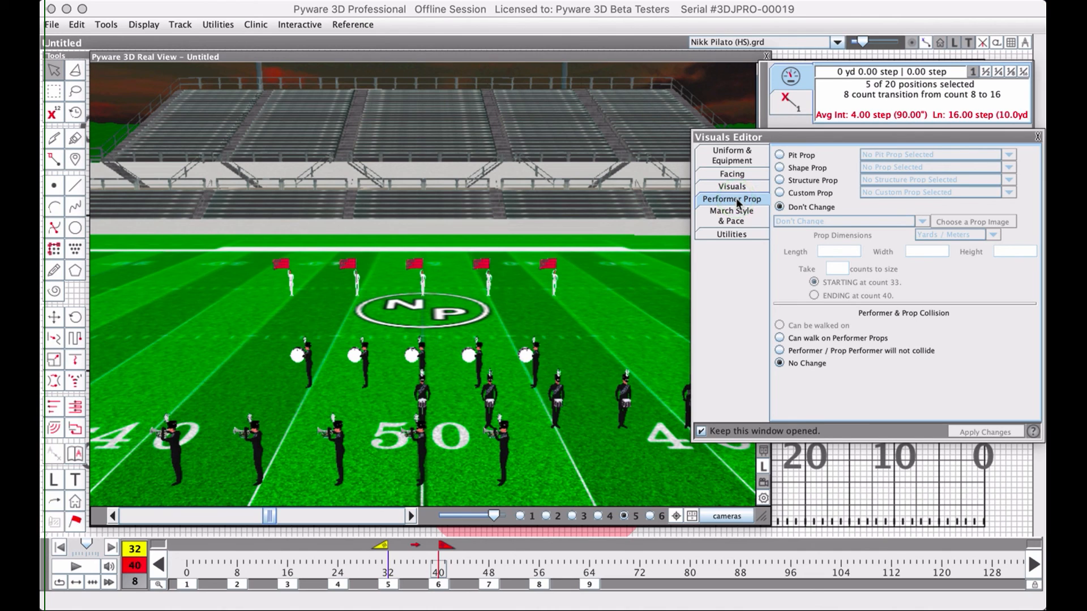